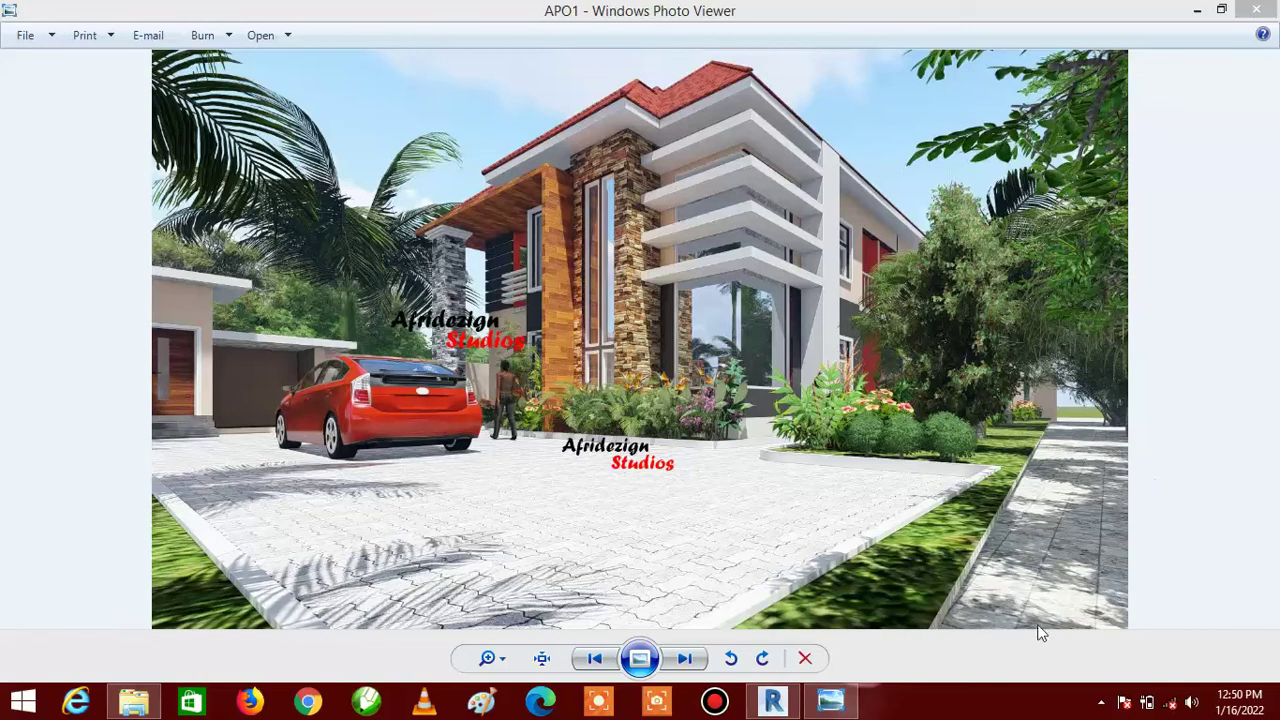
Step: Switch to Revit and open the default 3D view to examine the whole site and its two buildings
left_click(772, 703)
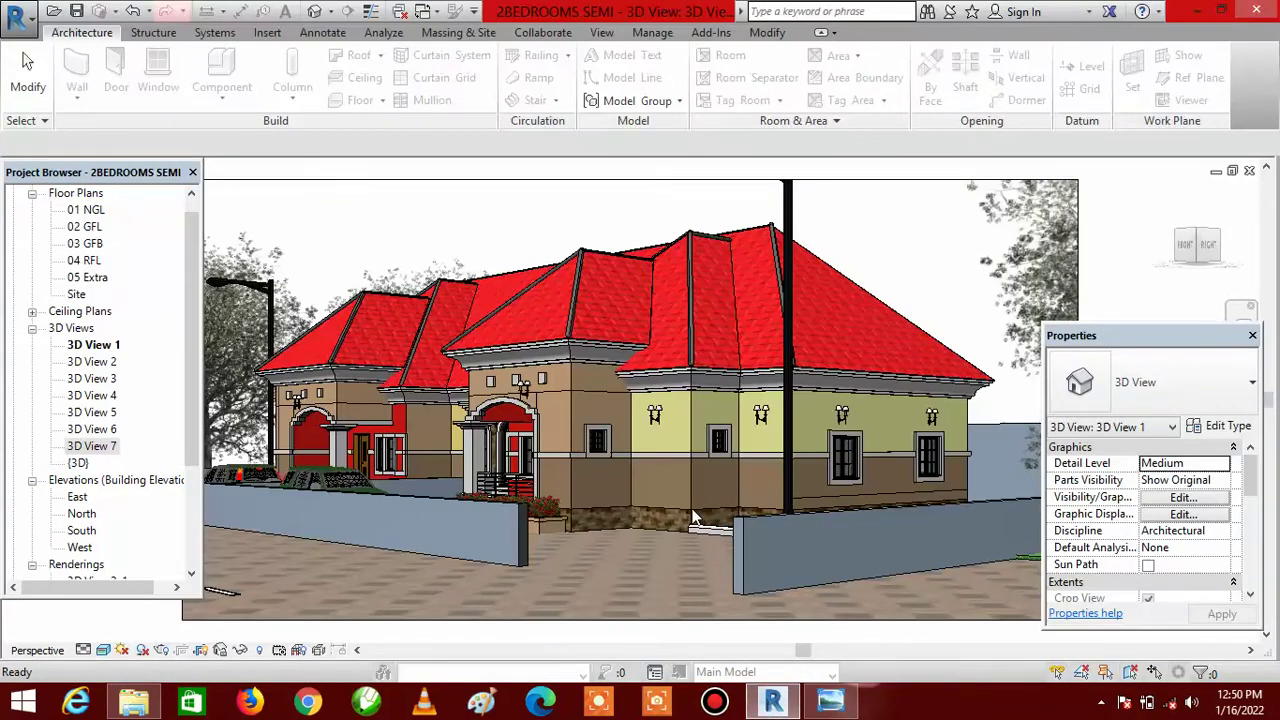
scroll(690, 515, "down", 3)
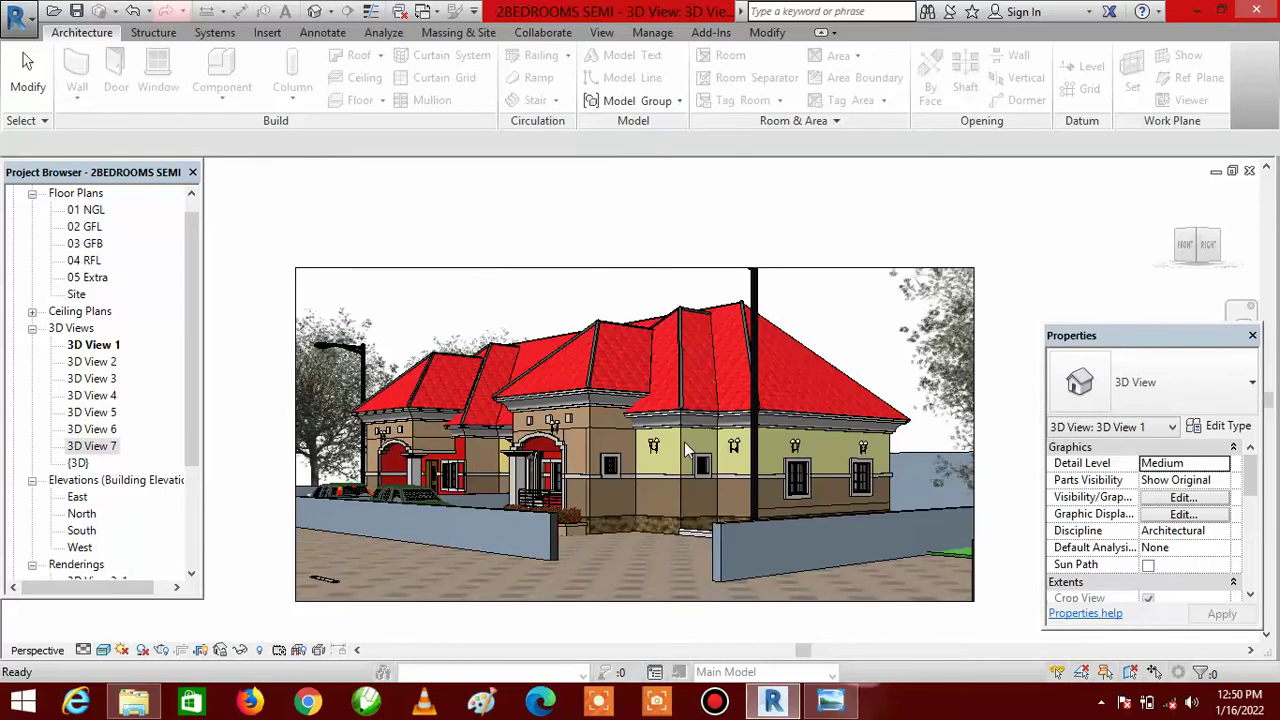
left_click(314, 14)
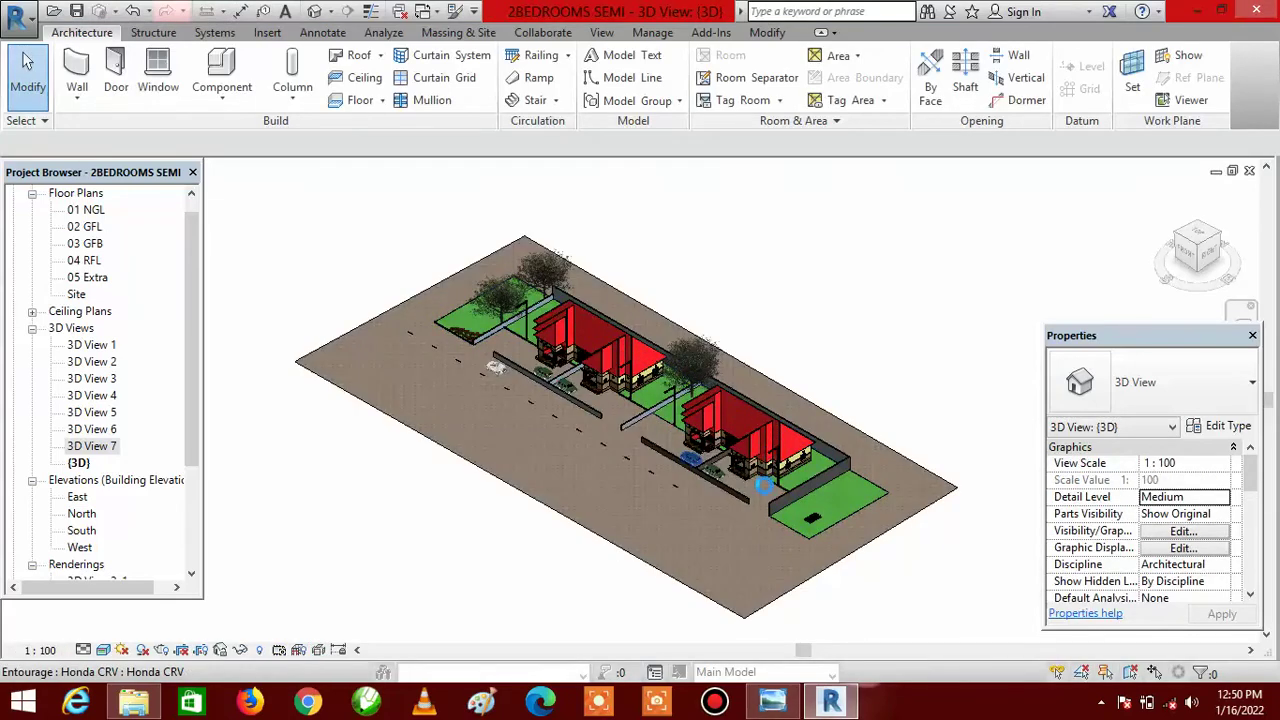
scroll(764, 485, "up", 1)
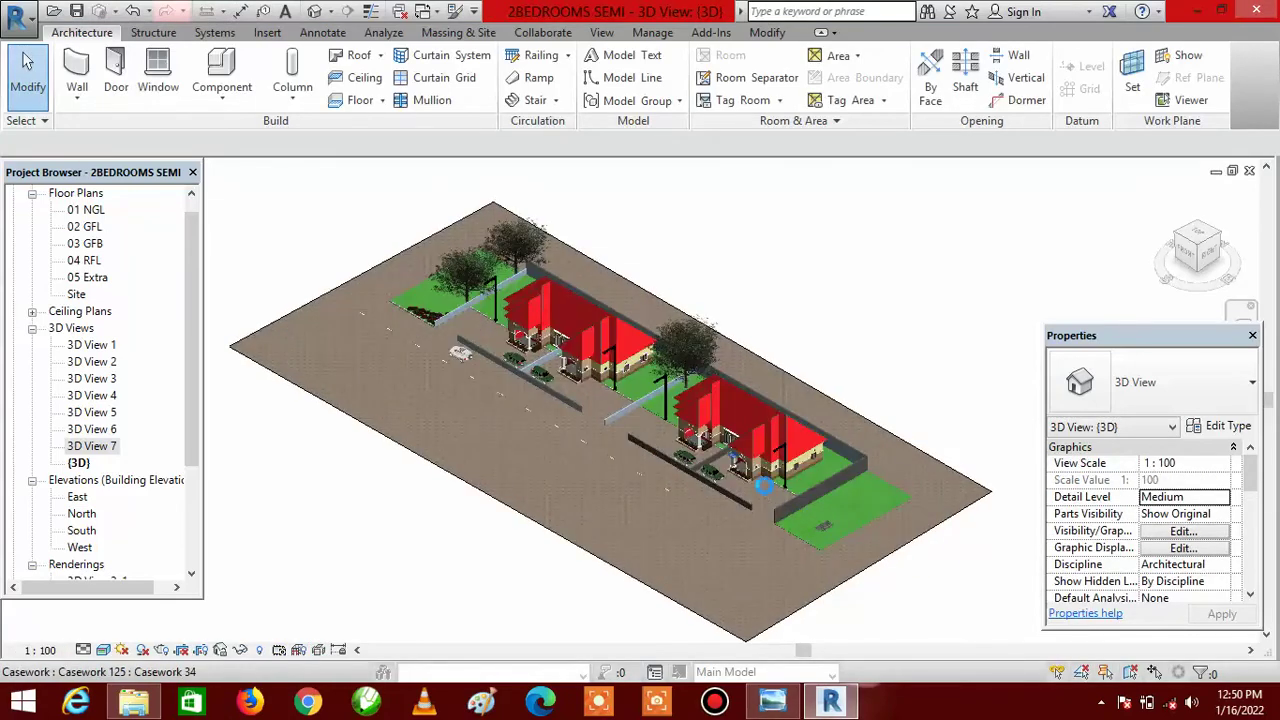
scroll(764, 485, "up", 2)
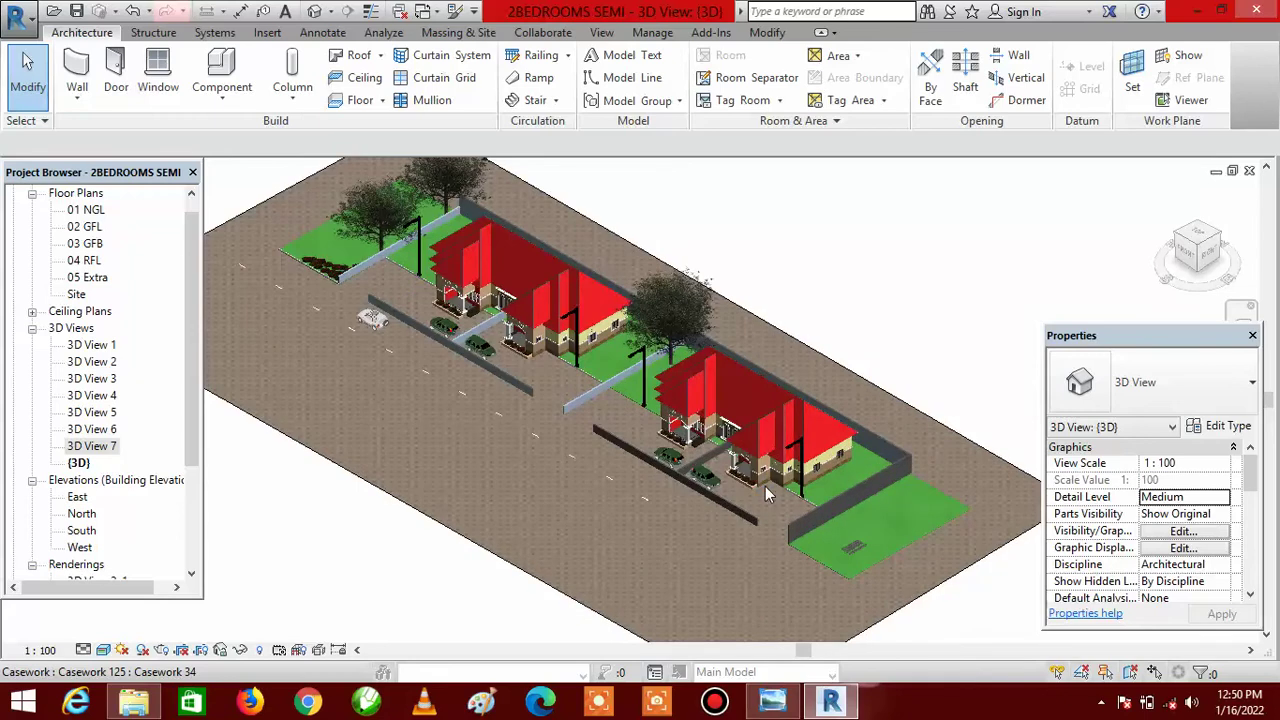
scroll(812, 370, "up", 2)
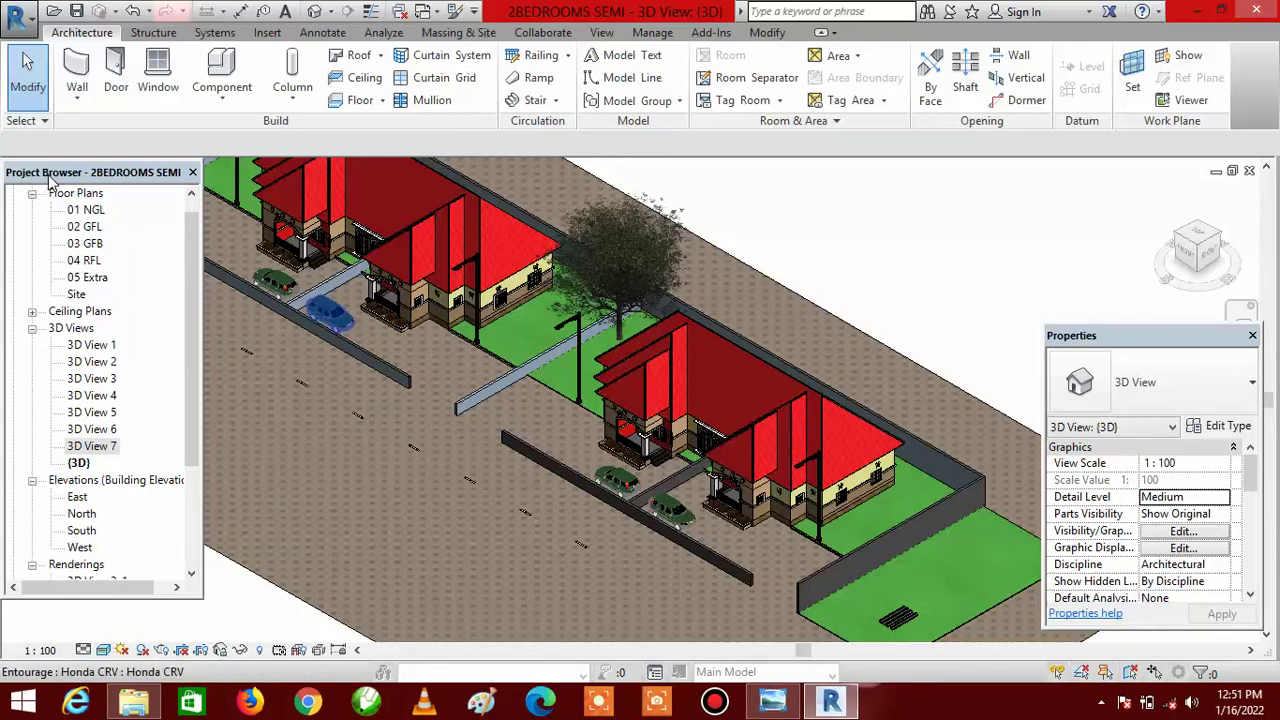
Step: In the 01 NGL floor plan, place a perspective camera in front of the east building's right corner, aimed diagonally back across the building
double_click(87, 213)
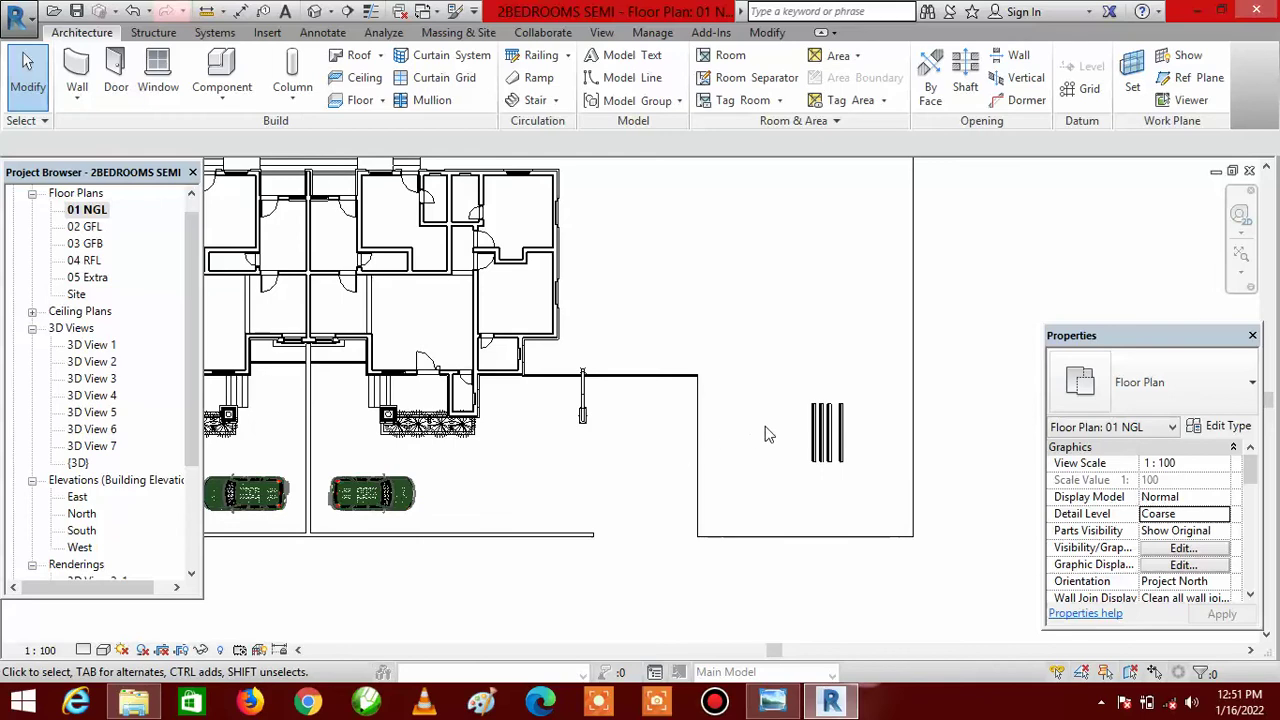
scroll(772, 435, "down", 2)
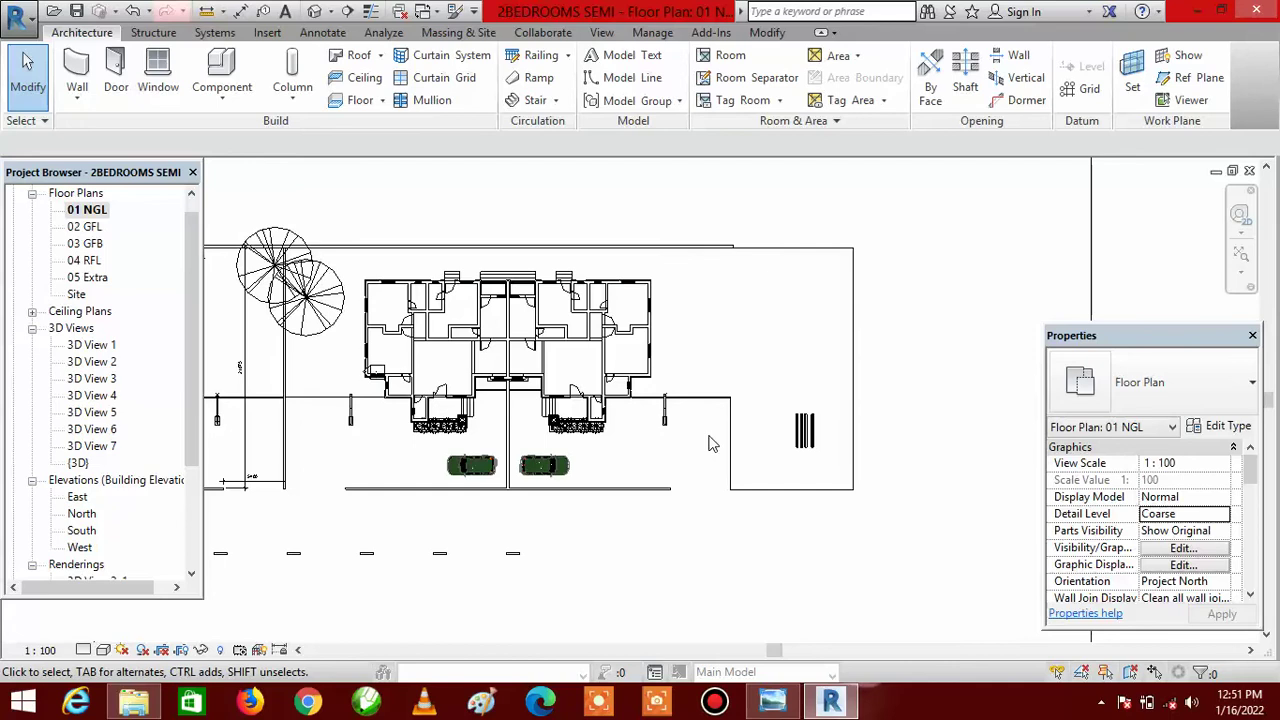
scroll(684, 448, "up", 1)
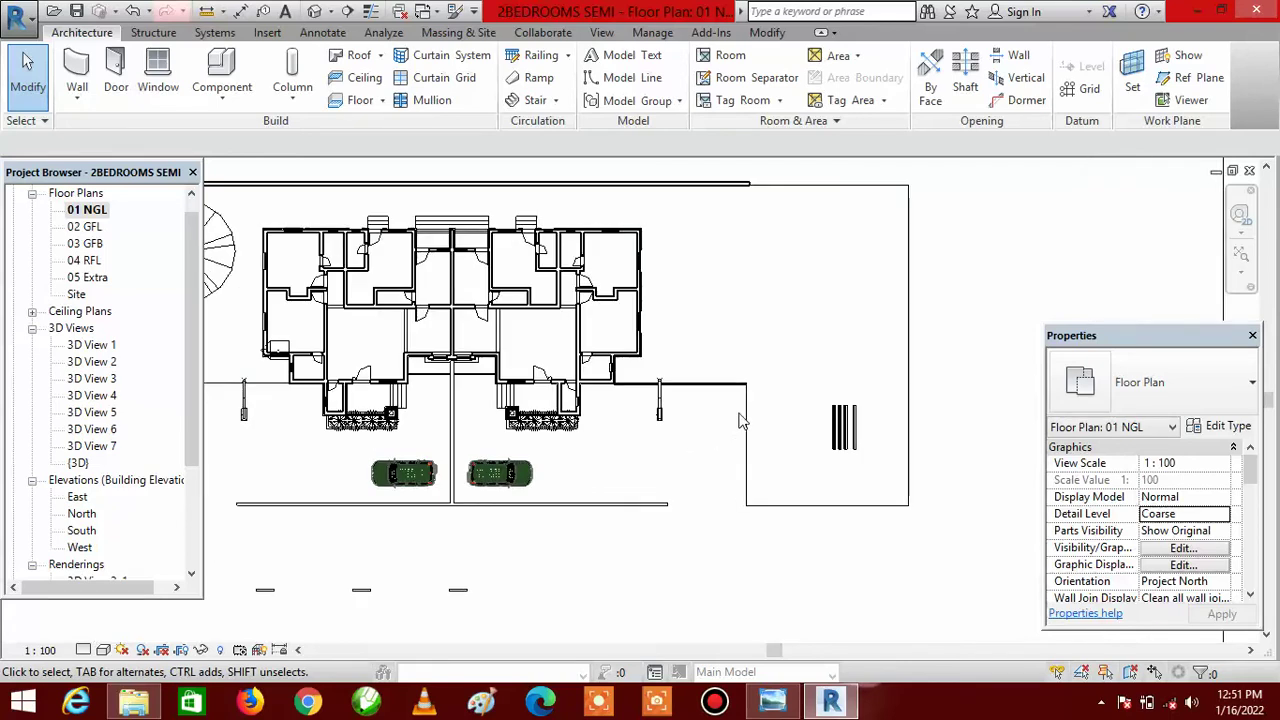
scroll(757, 415, "down", 1)
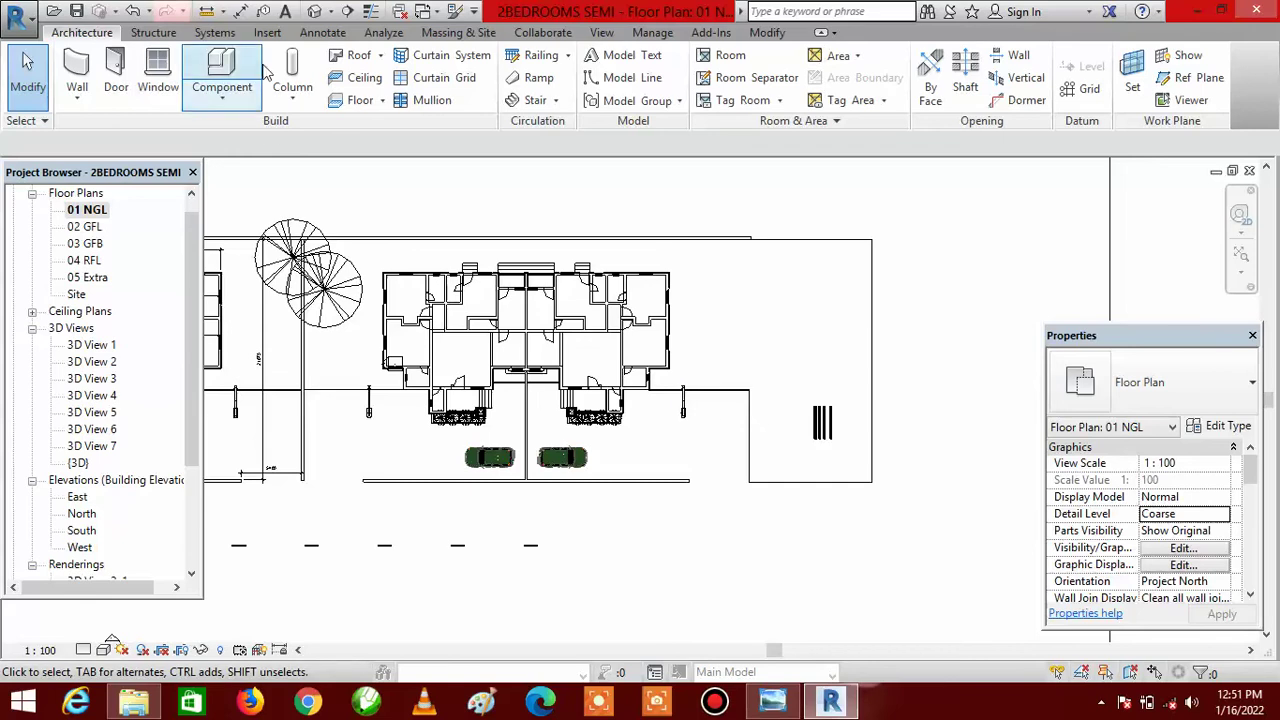
left_click(332, 18)
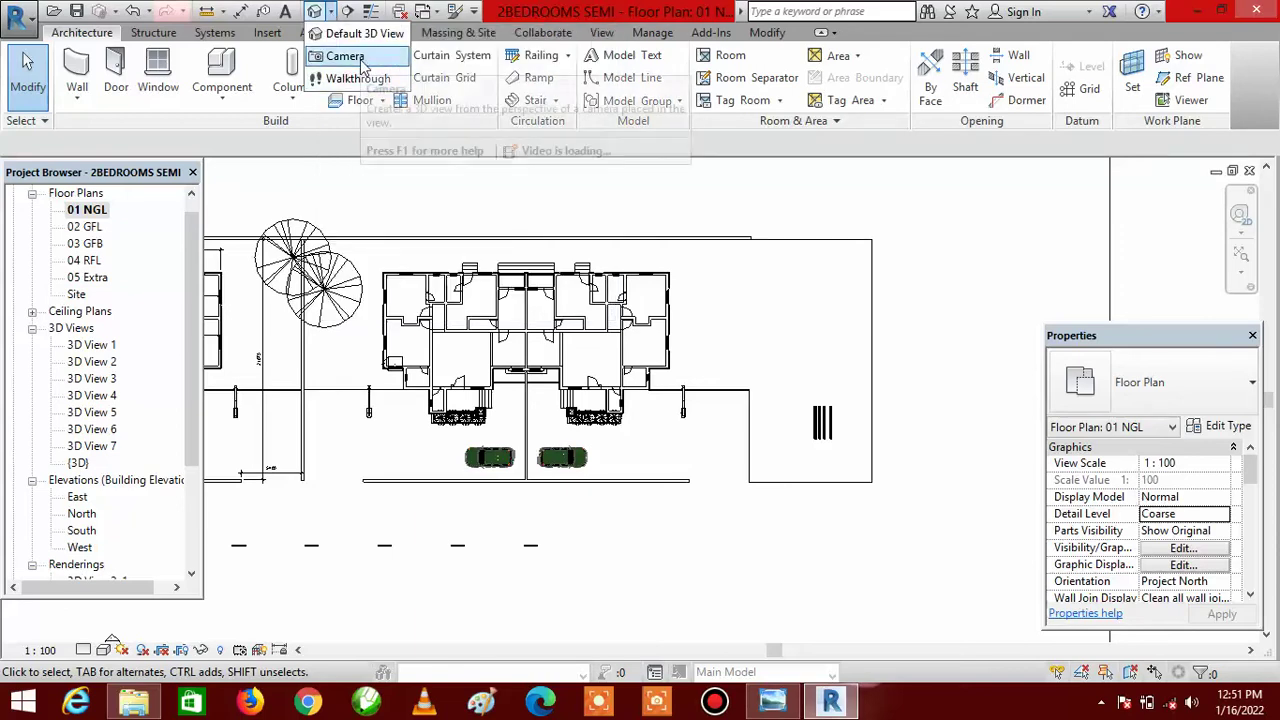
left_click(345, 57)
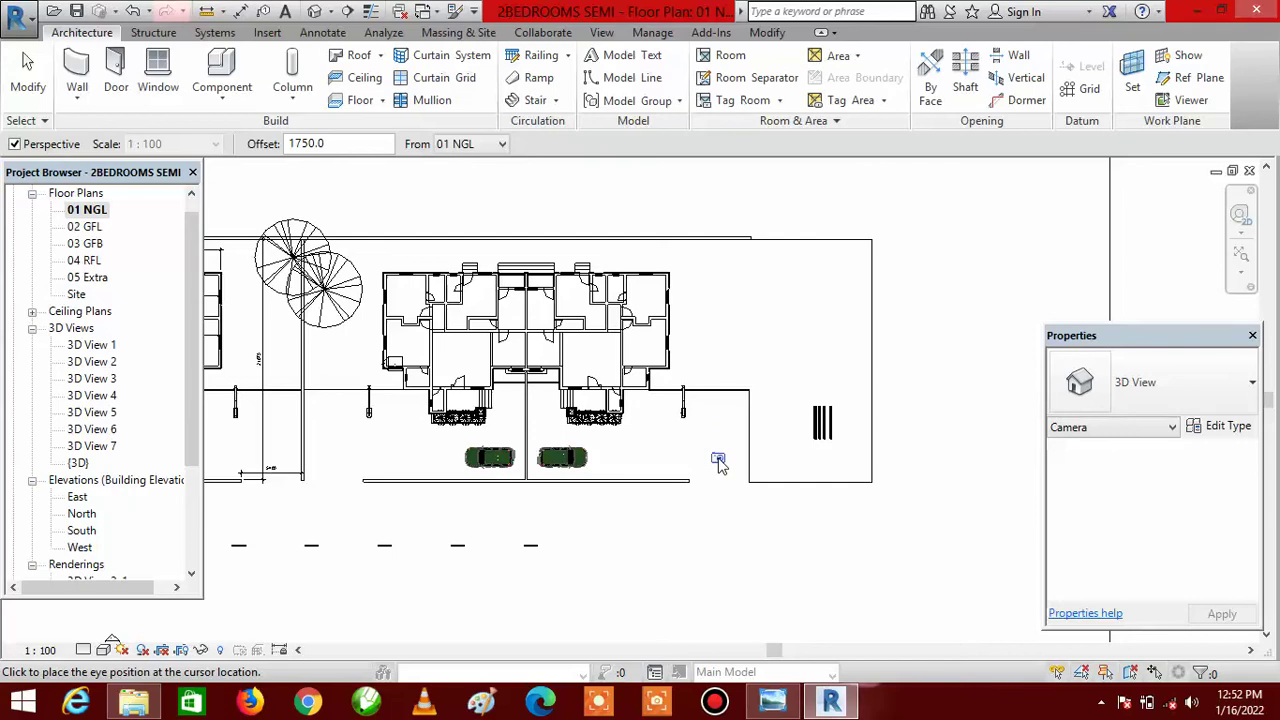
left_click(717, 457)
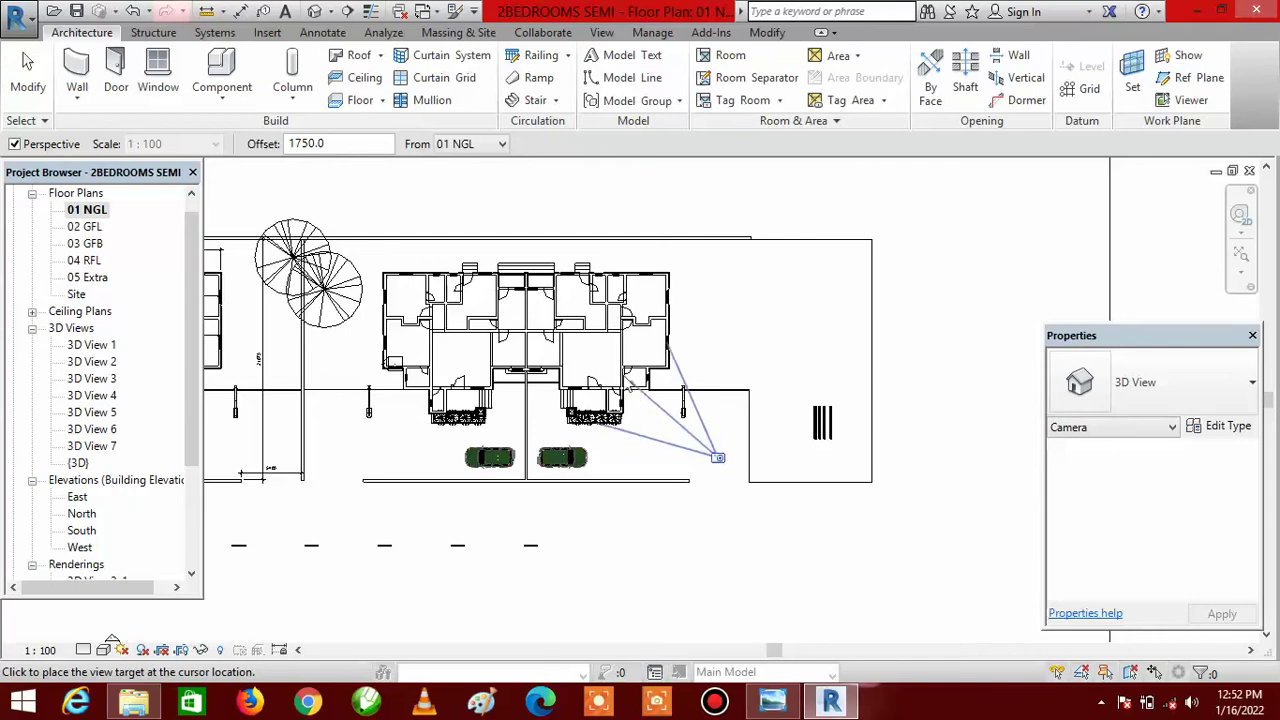
left_click(487, 248)
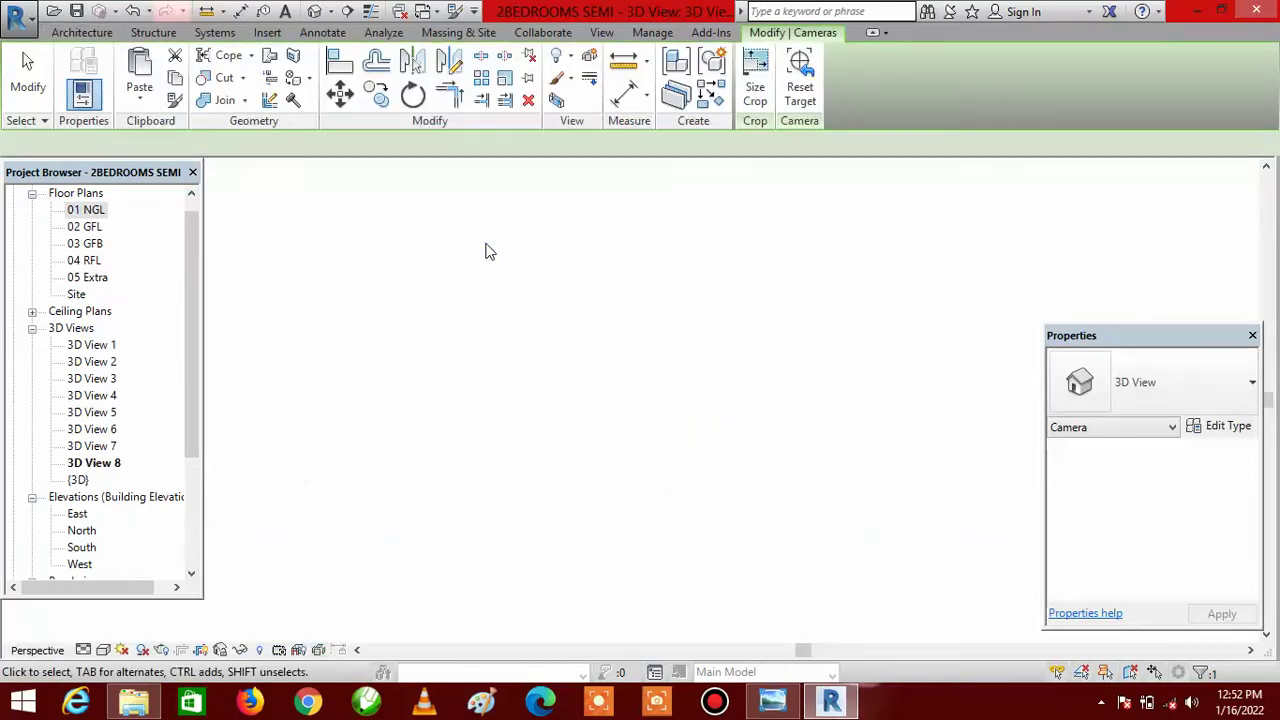
Step: Enlarge the camera view's crop region upward and to both sides to frame the full roof, the side wall and the parked car
scroll(598, 455, "down", 4)
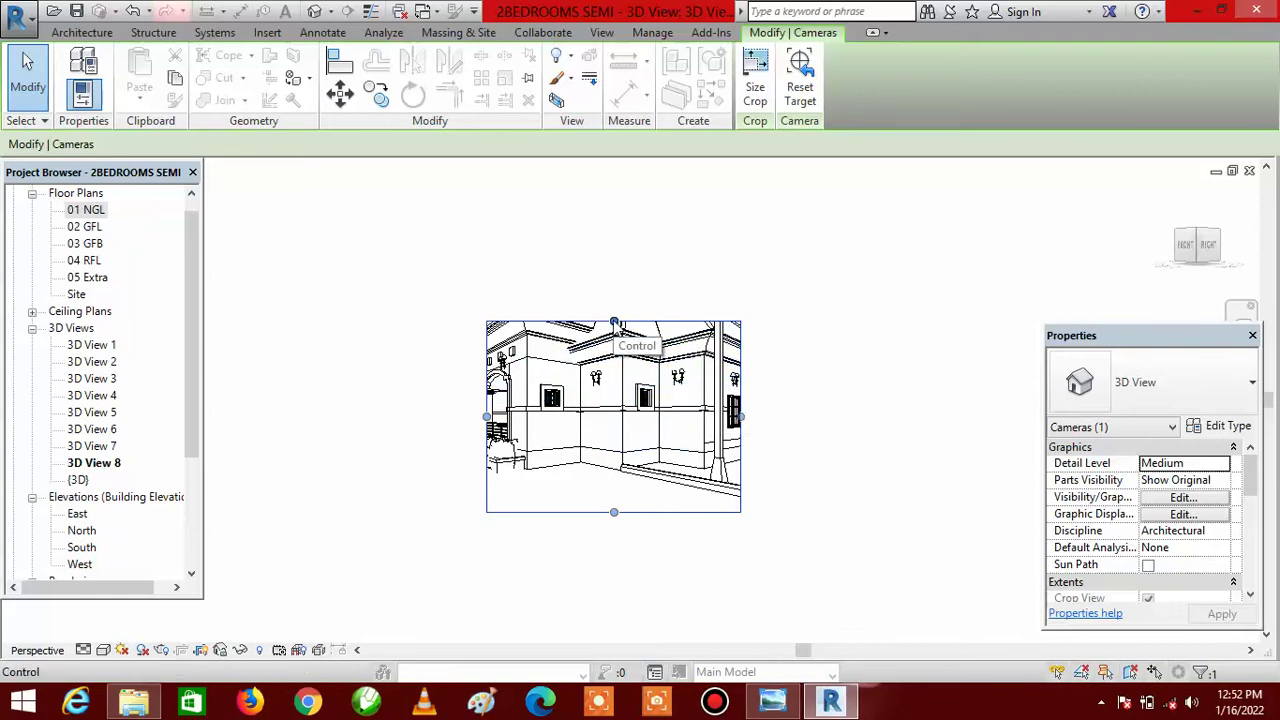
left_click_drag(616, 323, 617, 229)
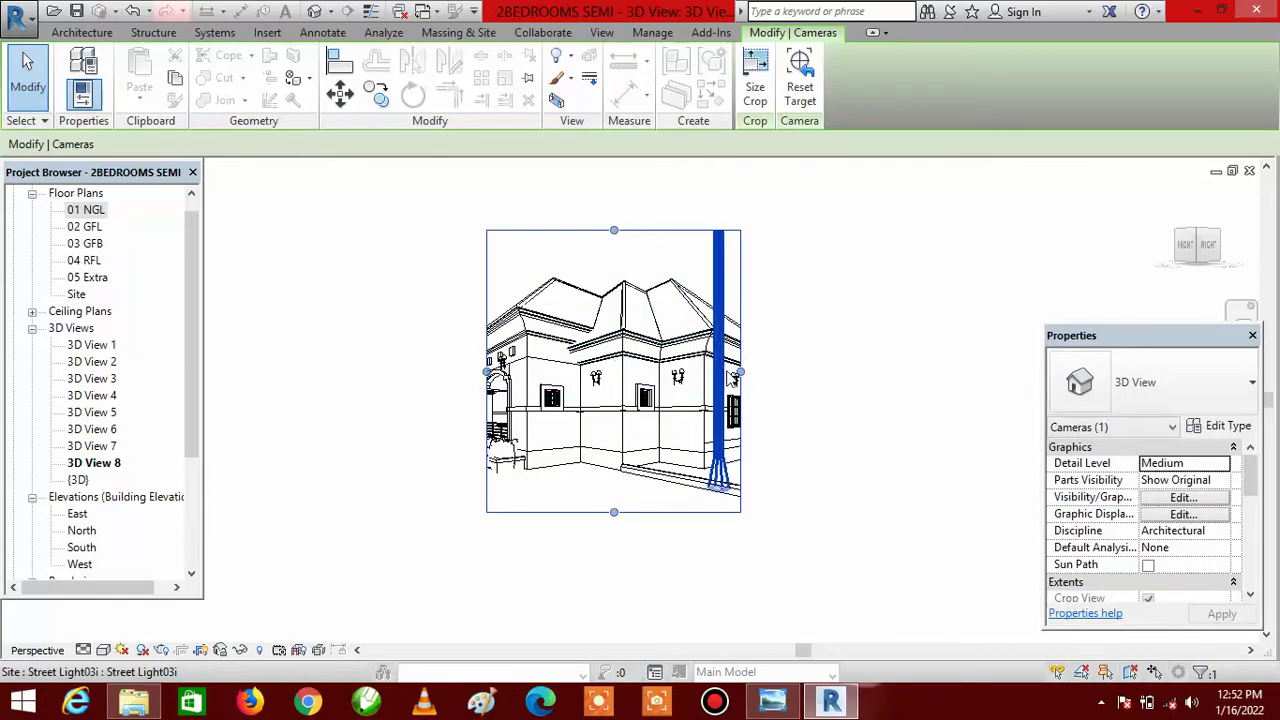
left_click_drag(740, 372, 845, 371)
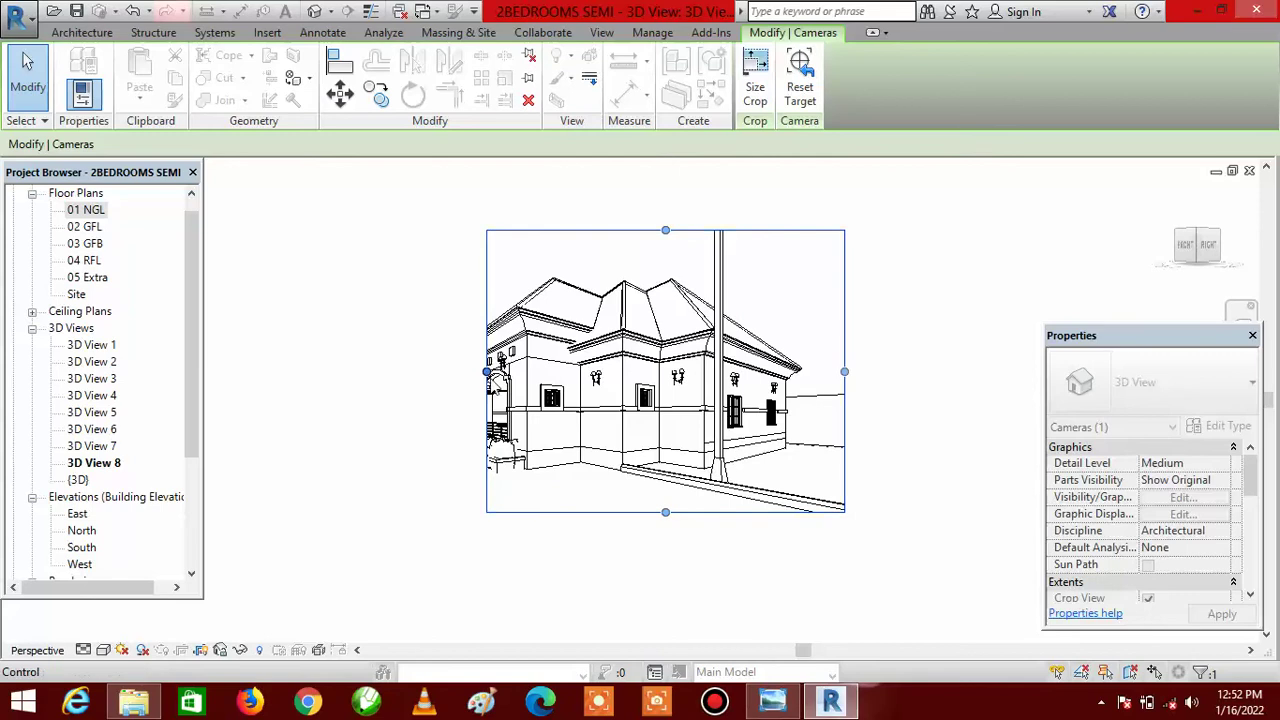
left_click_drag(487, 372, 386, 374)
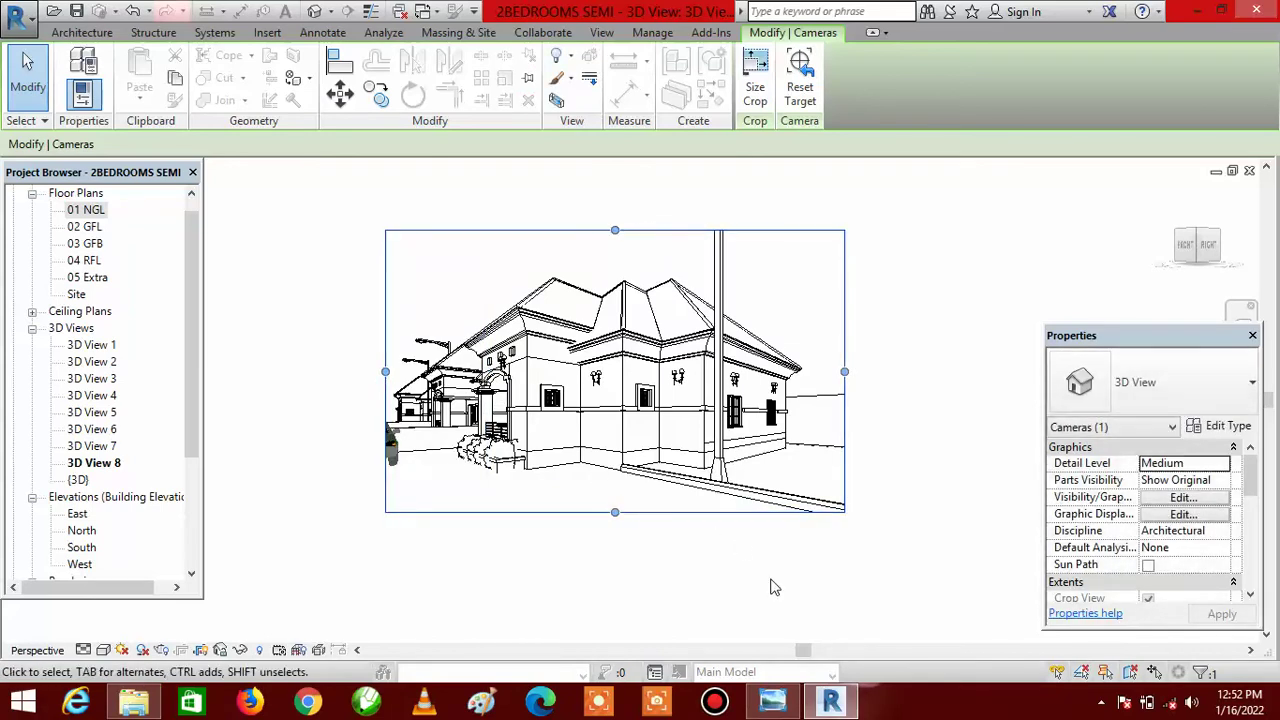
left_click_drag(383, 372, 364, 372)
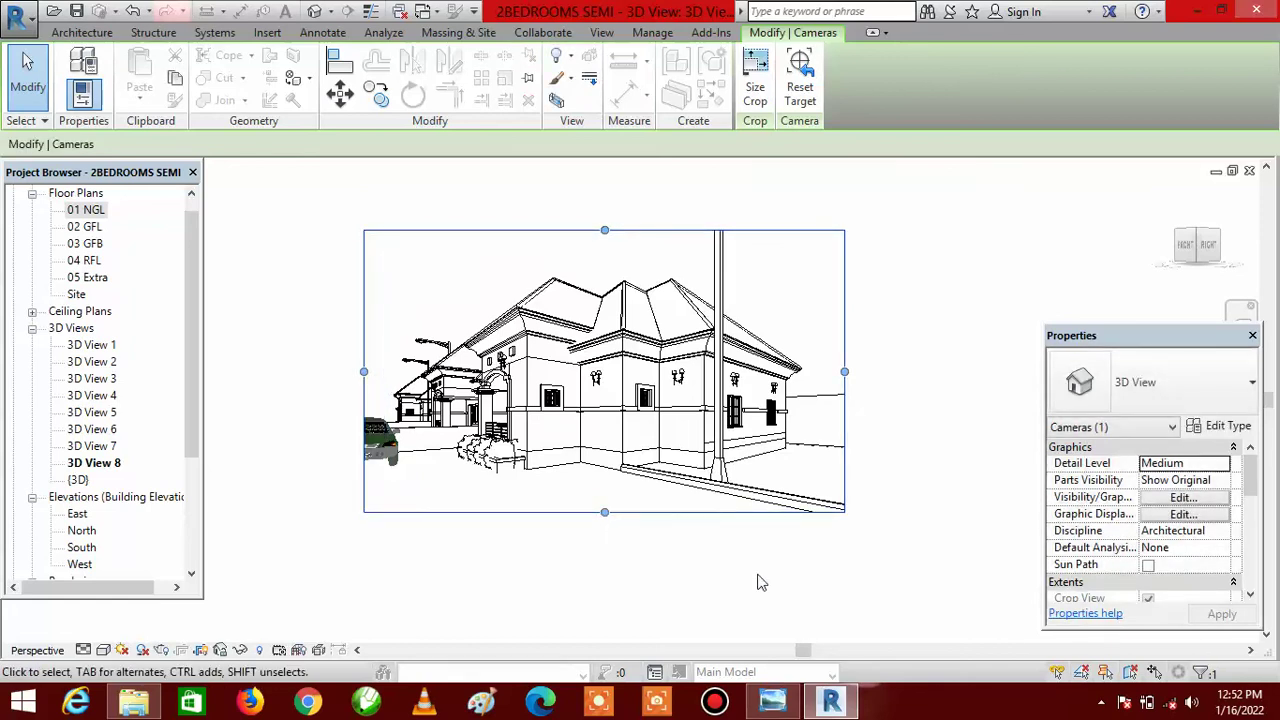
scroll(788, 576, "down", 1)
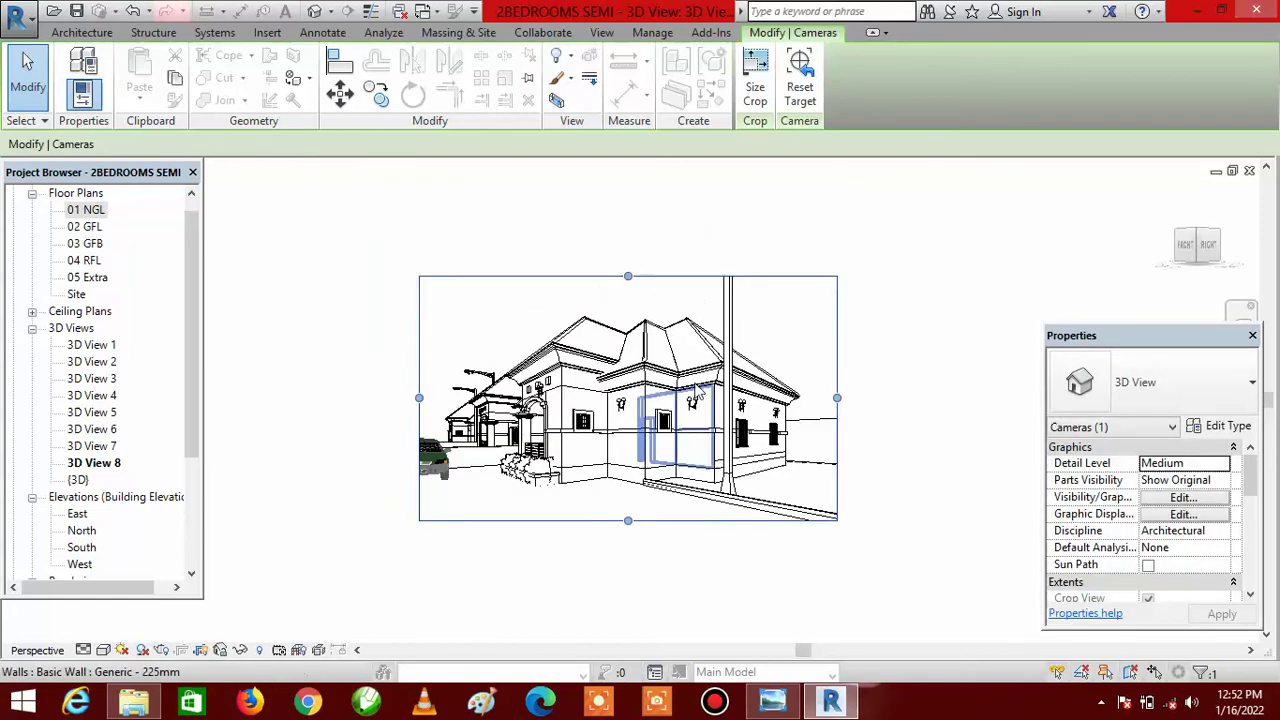
scroll(696, 389, "up", 2)
scroll(704, 460, "down", 1)
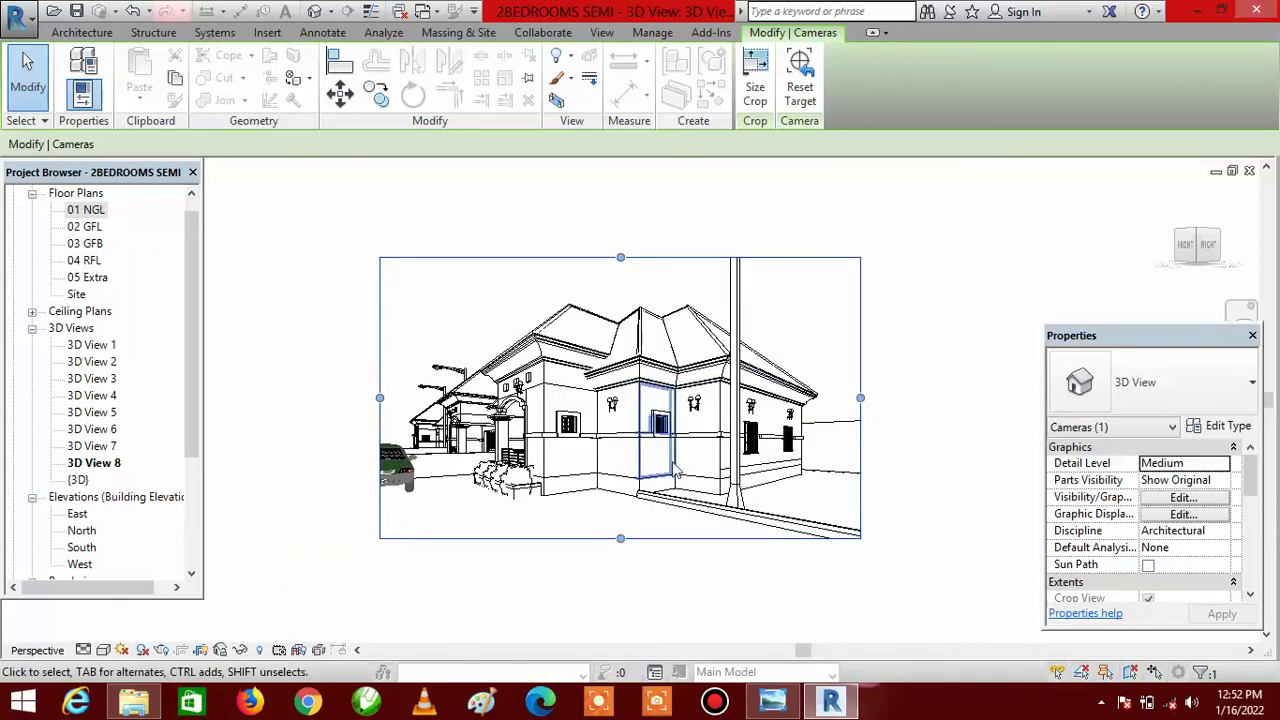
scroll(680, 450, "up", 2)
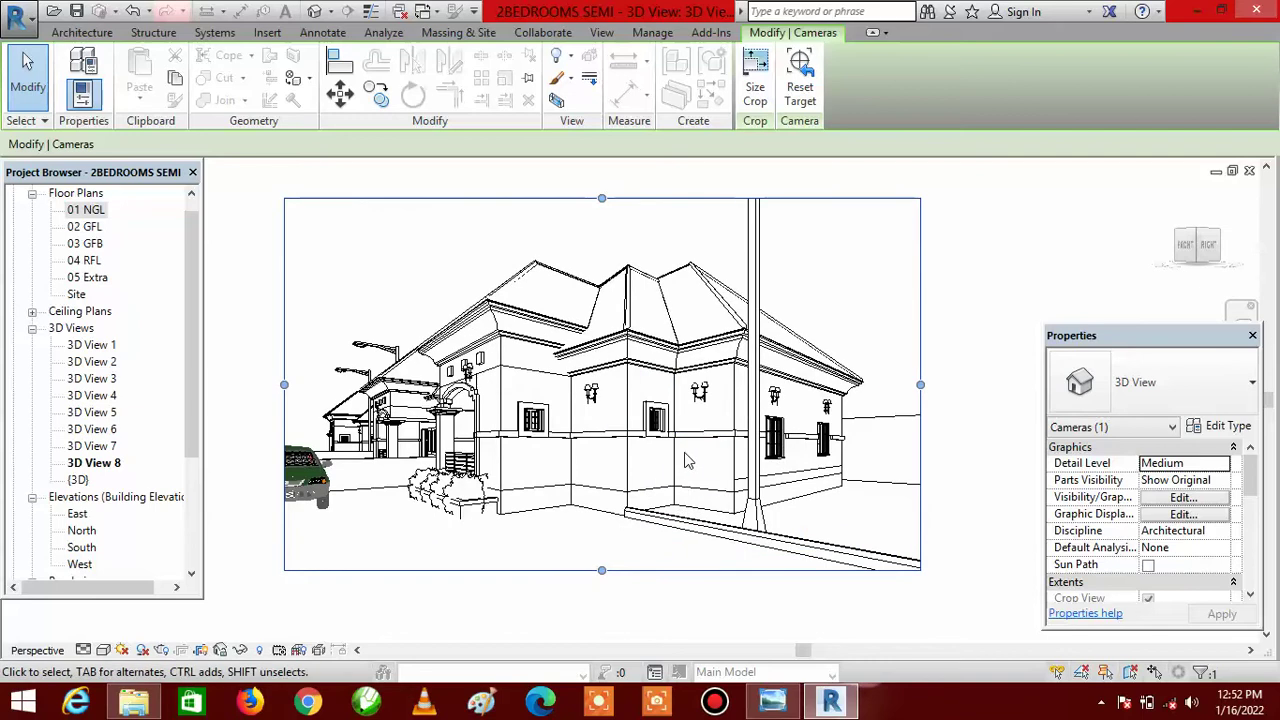
scroll(686, 460, "down", 1)
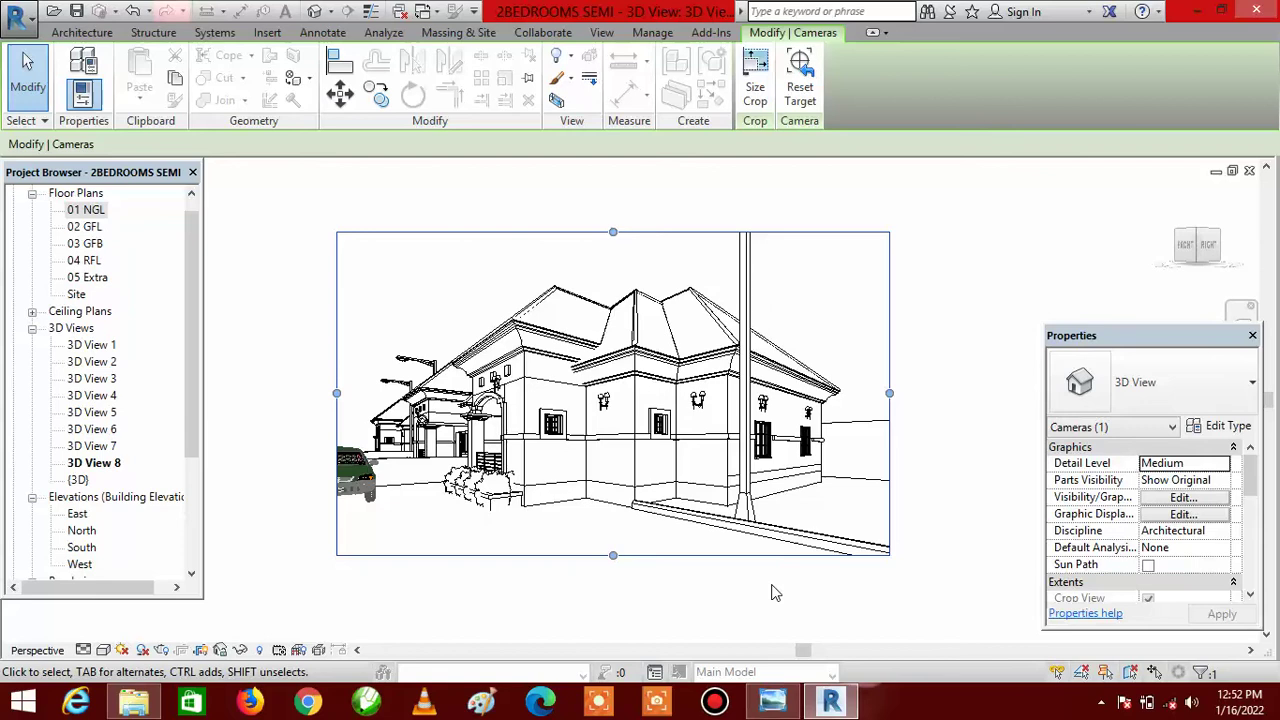
scroll(669, 456, "up", 1)
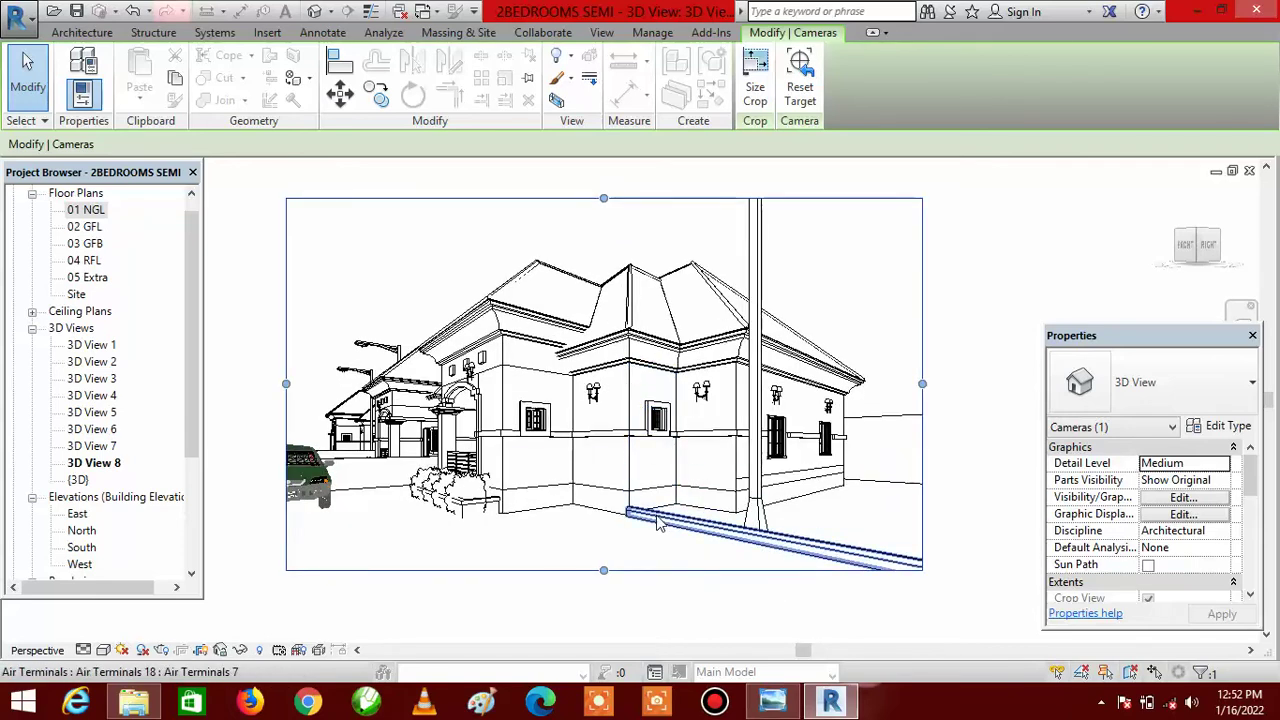
scroll(657, 524, "down", 1)
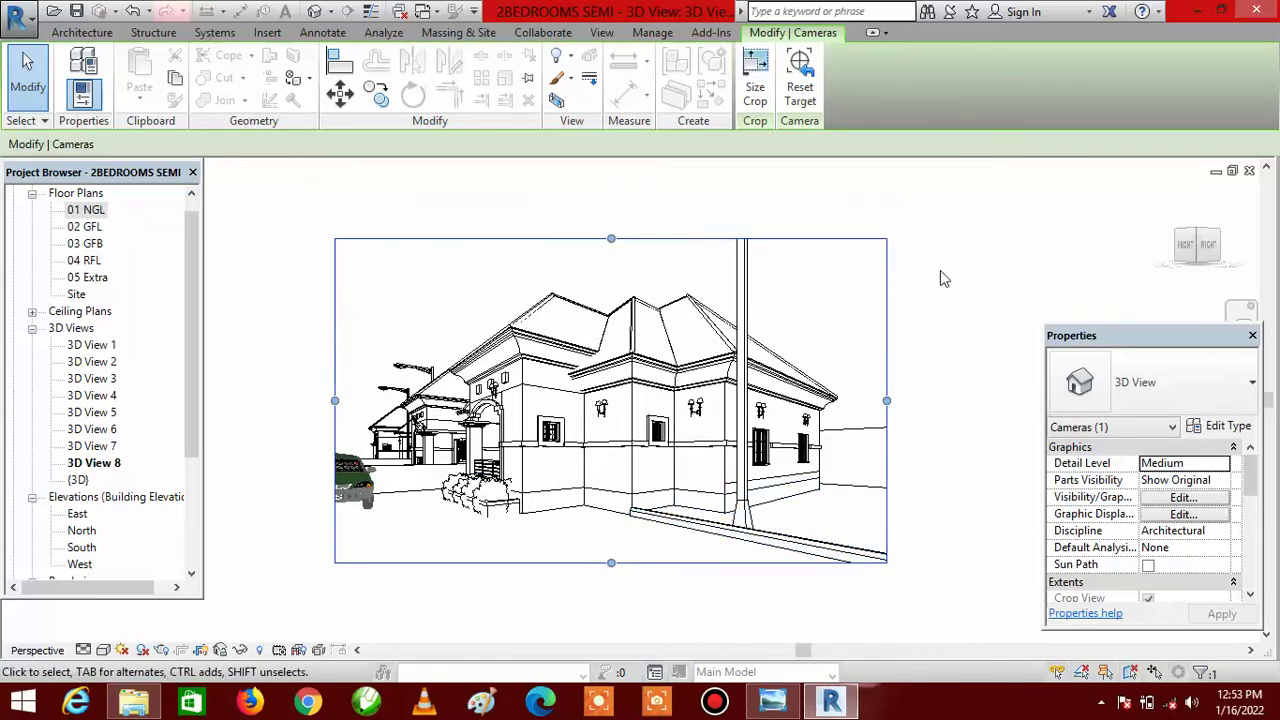
Step: Deselect the crop region and set the camera view's visual style to Realistic
left_click(953, 258)
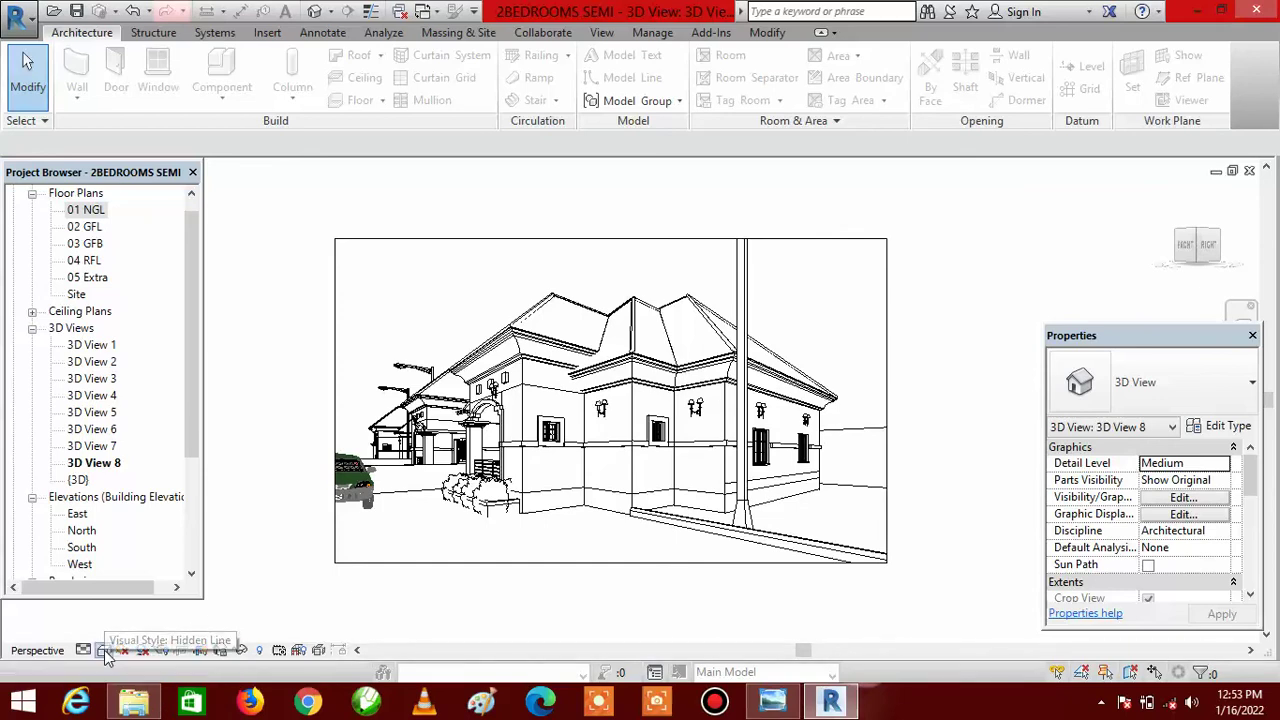
left_click(105, 651)
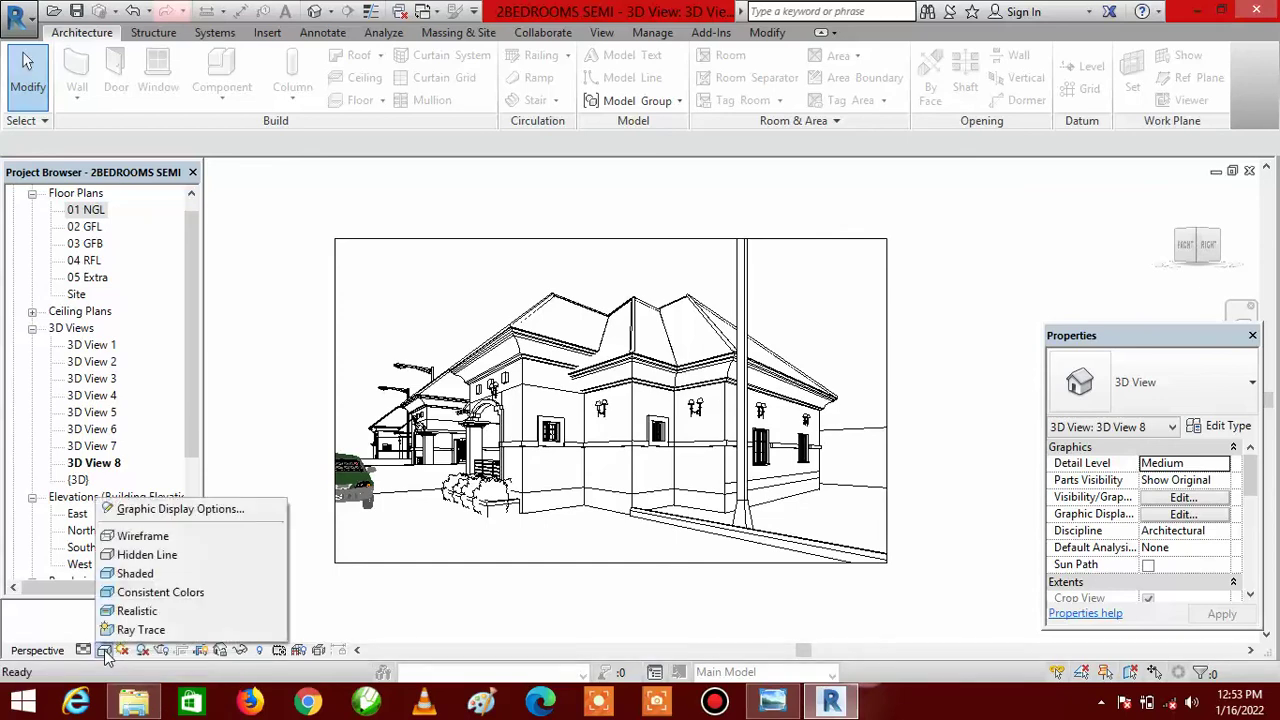
left_click(251, 610)
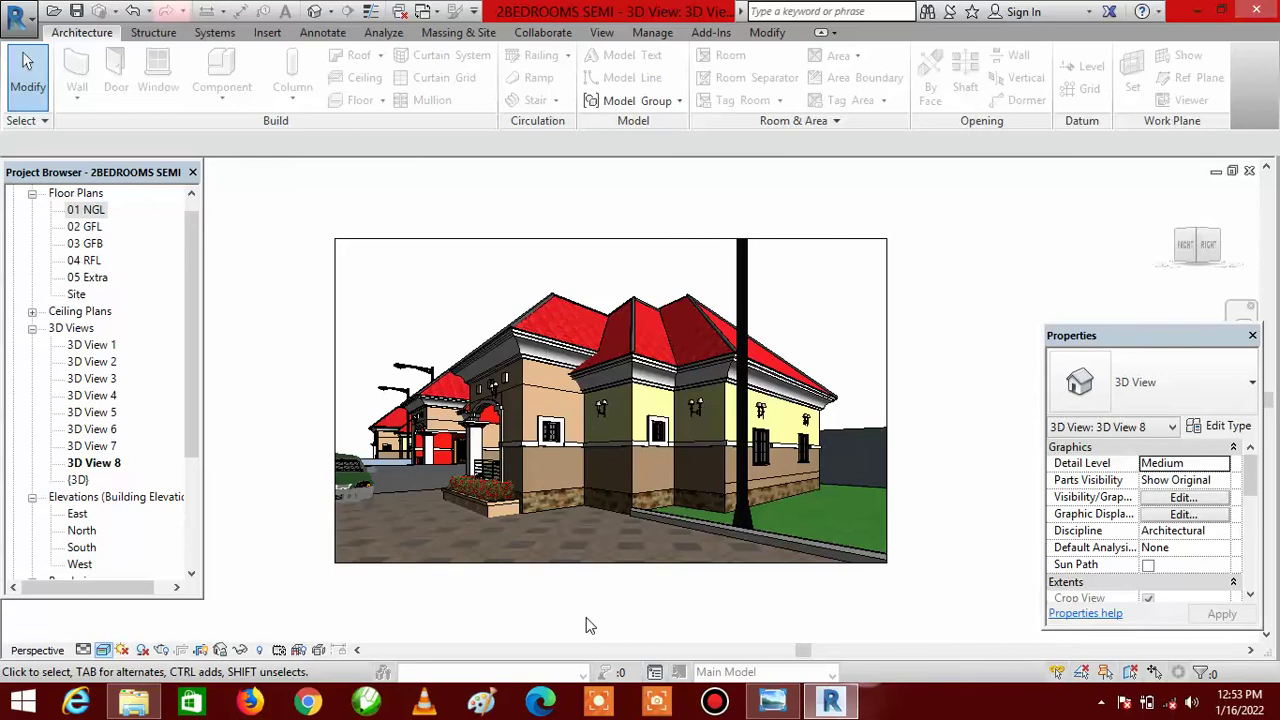
Step: Open the rendering settings for the camera view and choose Draft quality
left_click(163, 652)
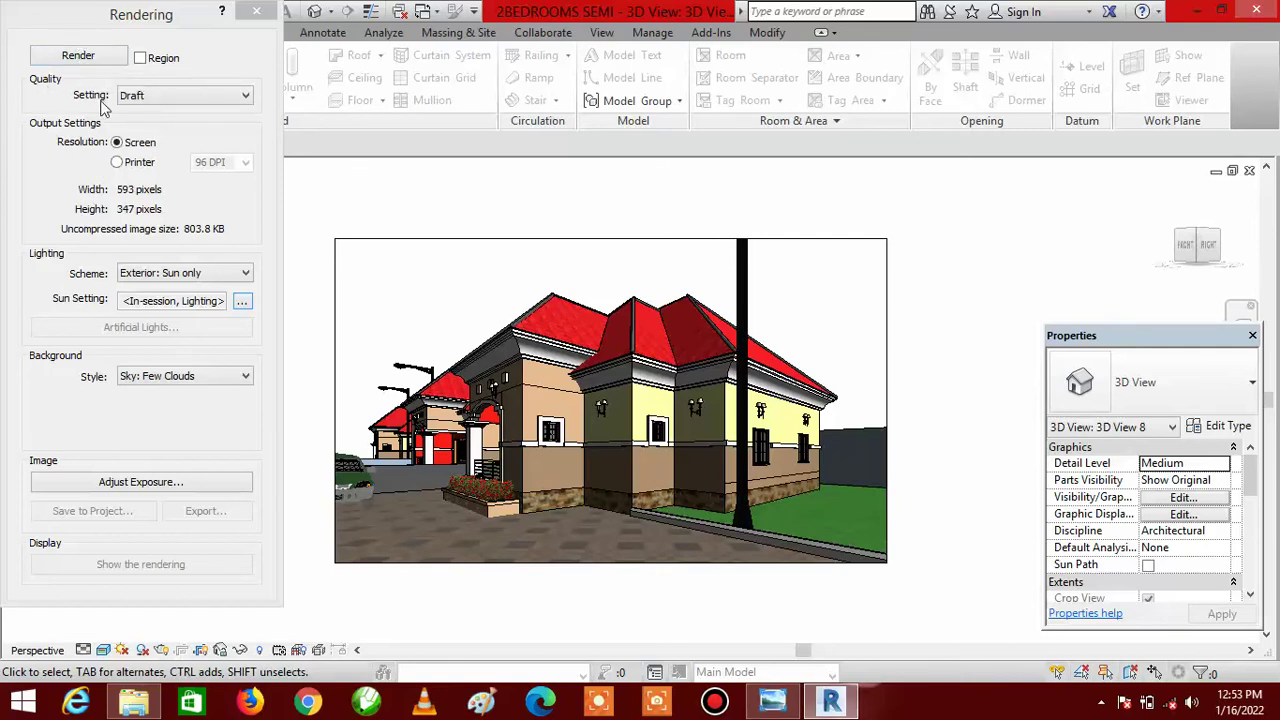
left_click(245, 97)
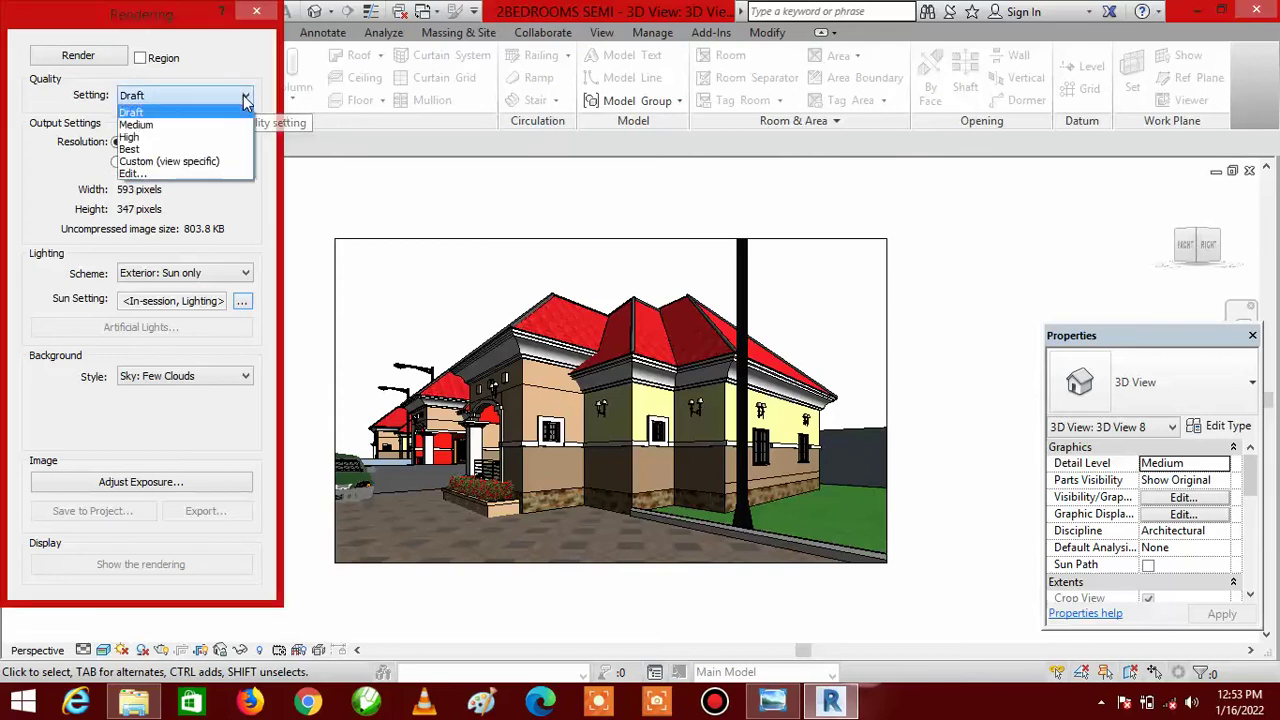
left_click(169, 114)
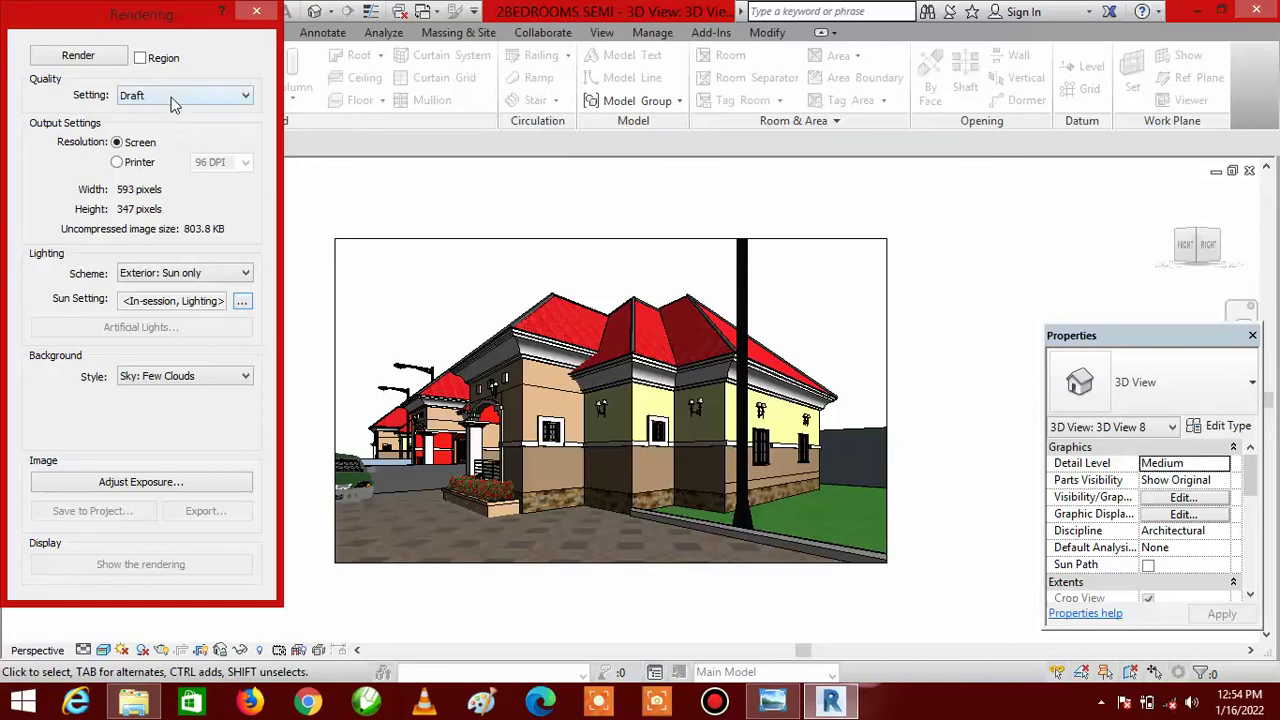
Step: Open the detailed rendering quality settings for editing and accept them with the Draft preset
left_click(246, 97)
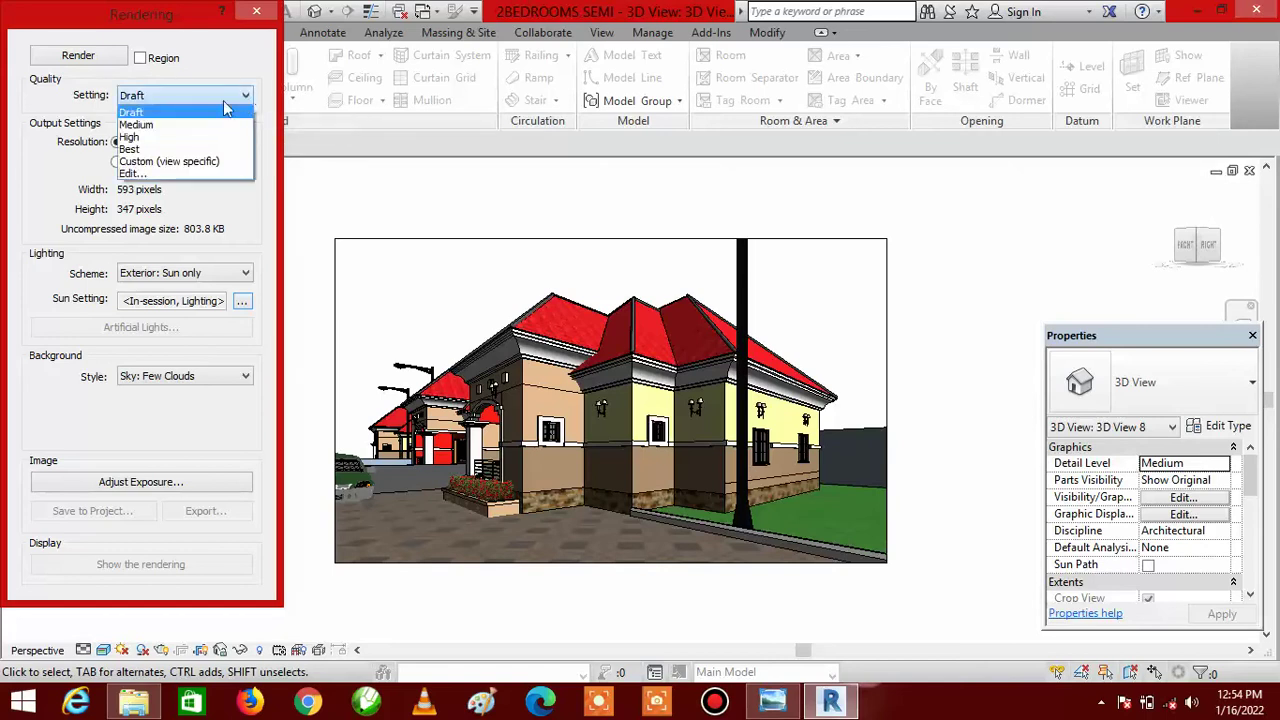
left_click(175, 175)
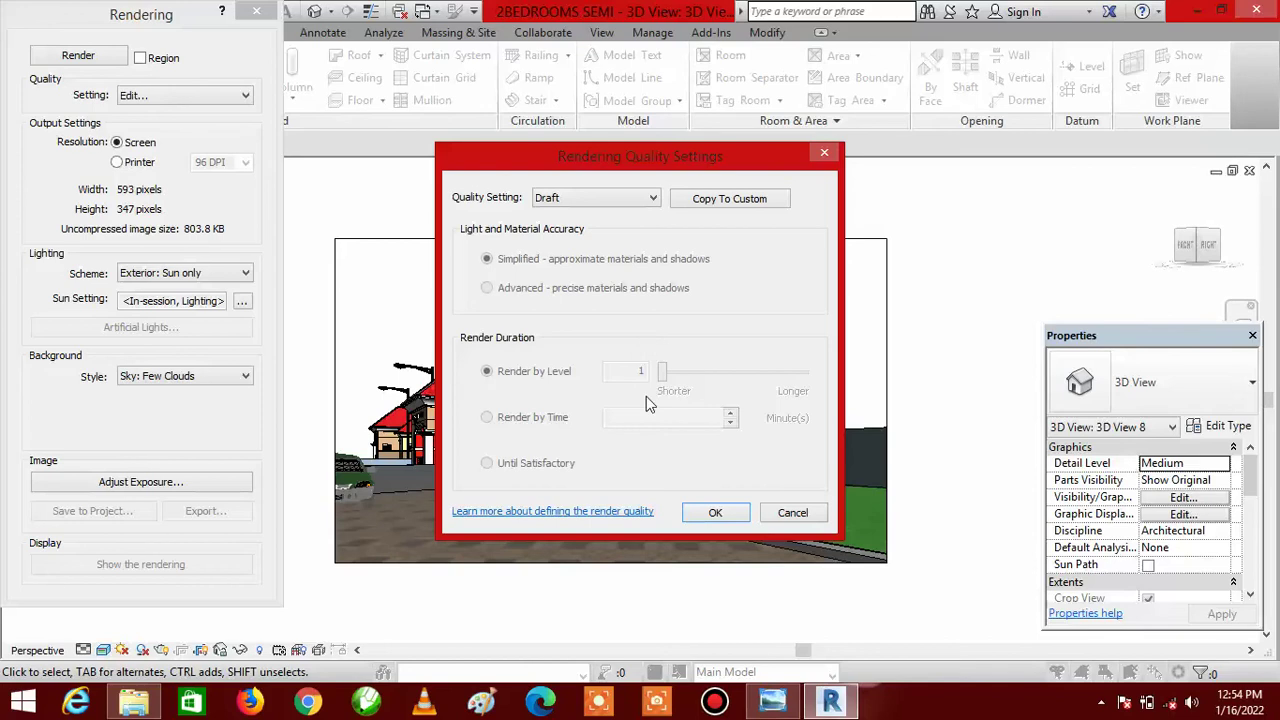
left_click(715, 512)
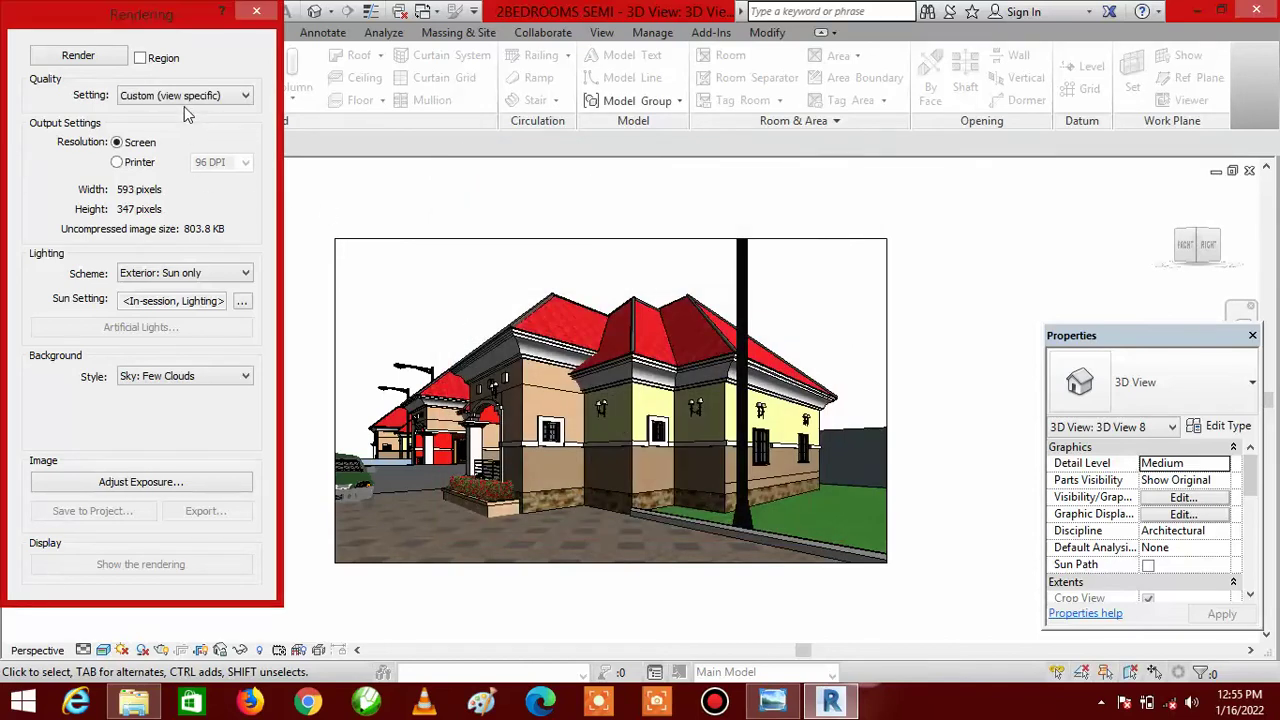
Step: Set the rendering quality to High and the output resolution to Printer at 150 DPI
left_click(245, 95)
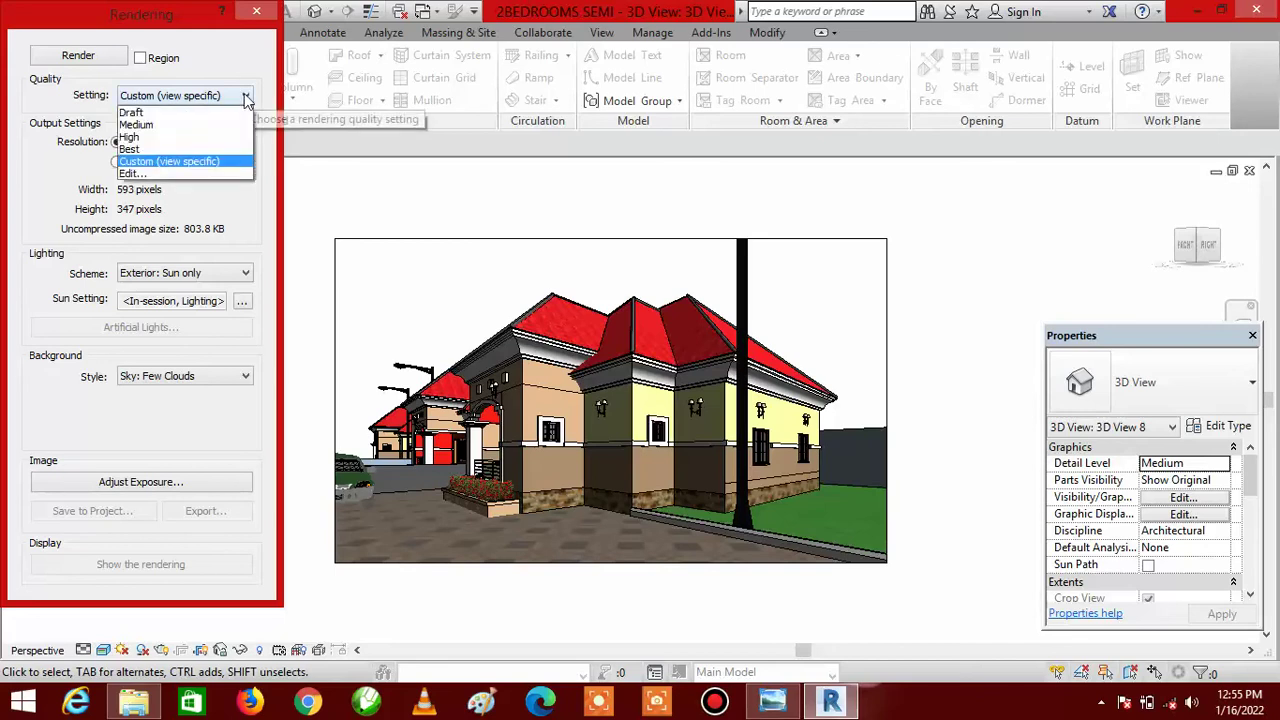
left_click(196, 145)
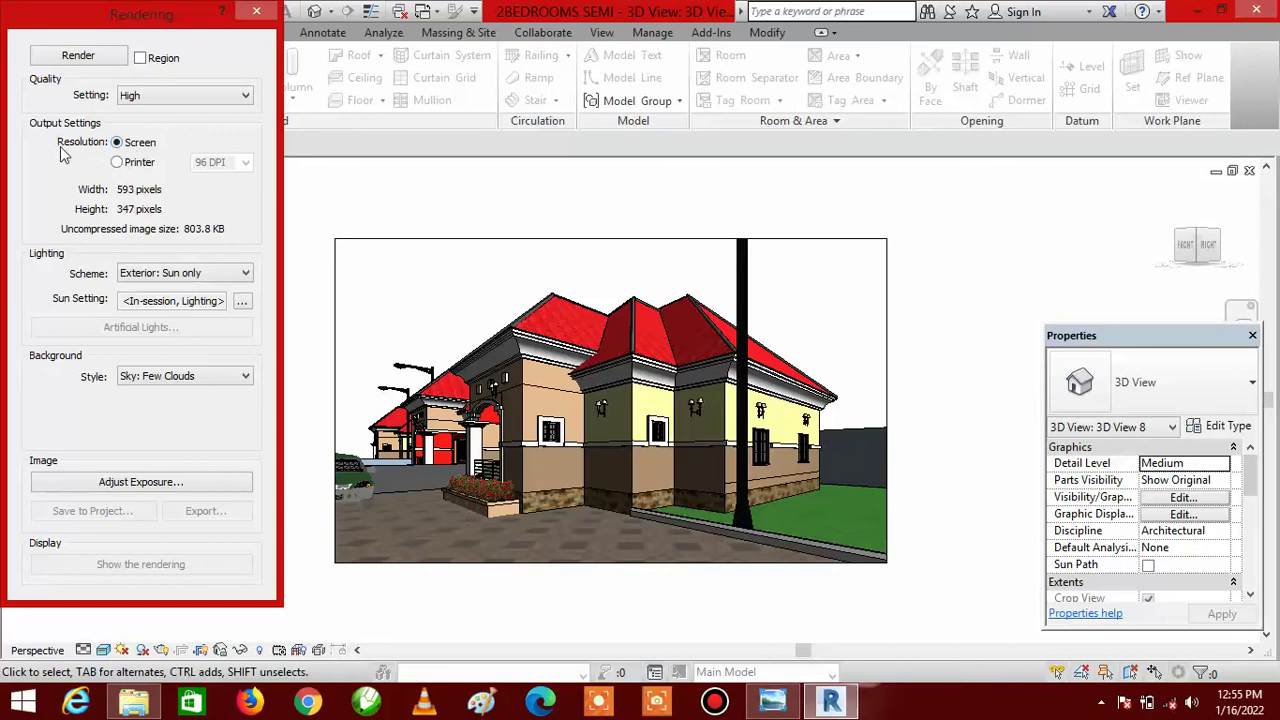
left_click(117, 163)
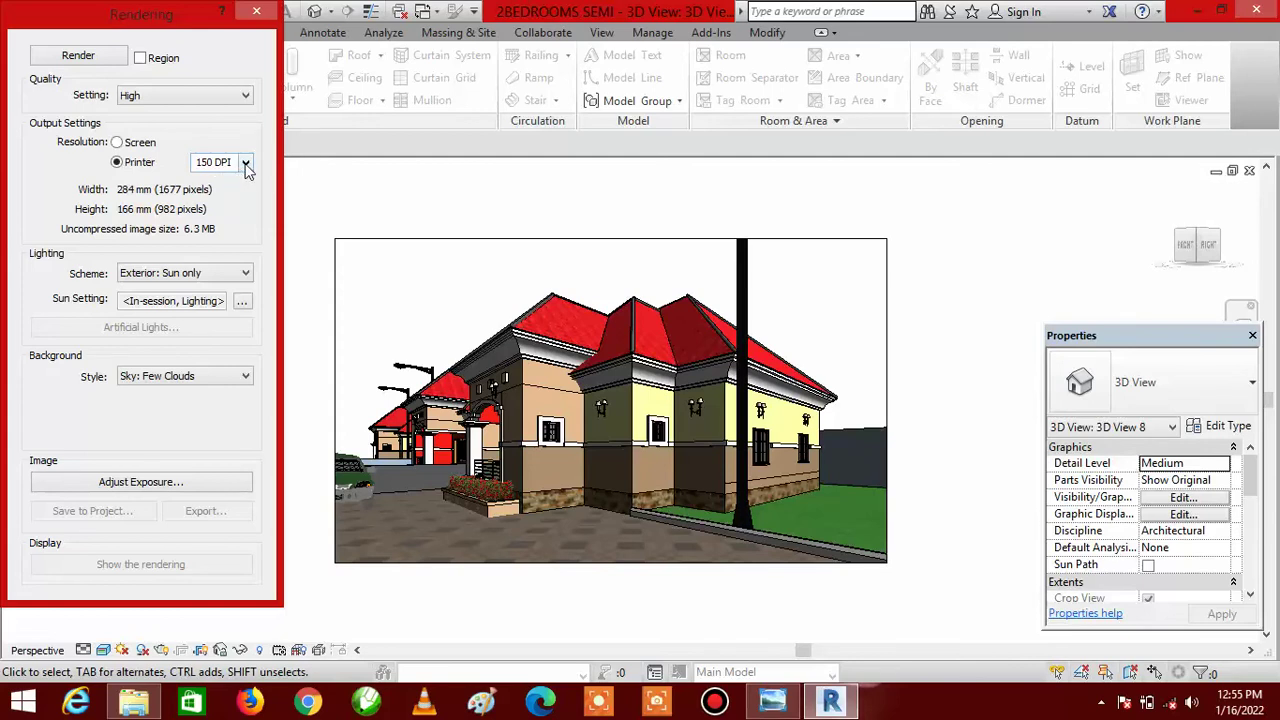
left_click(245, 163)
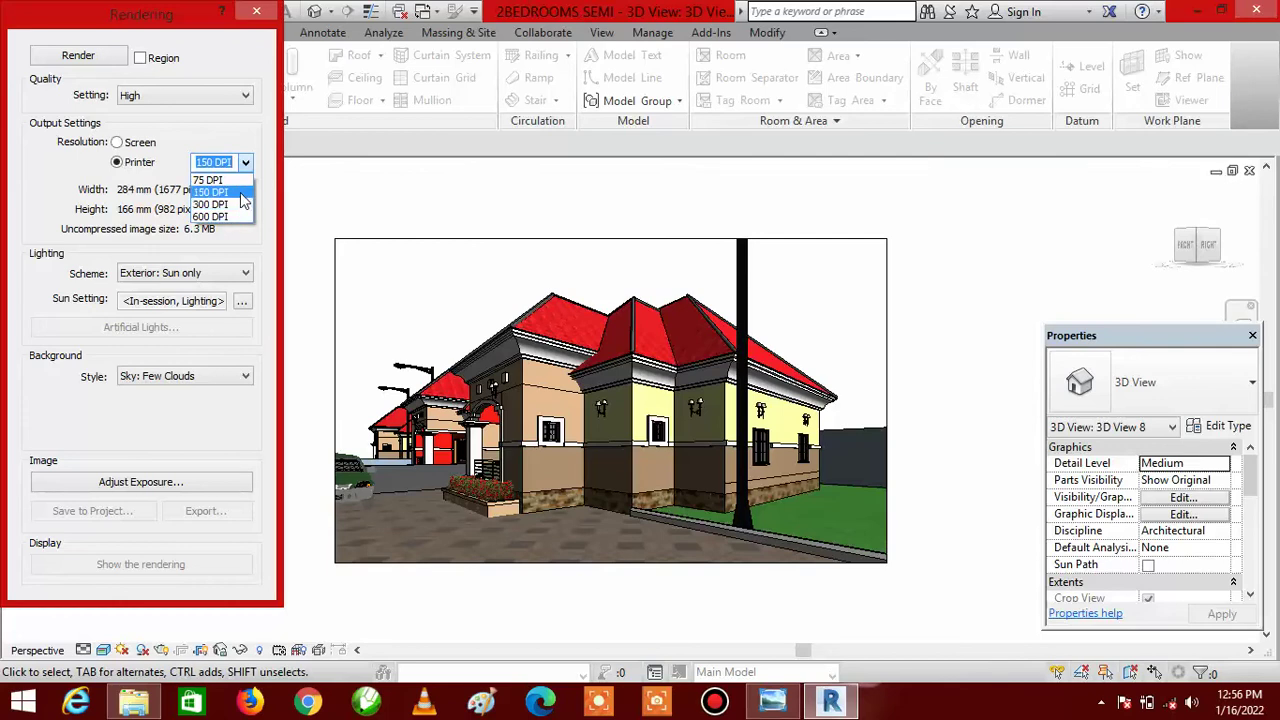
left_click(240, 193)
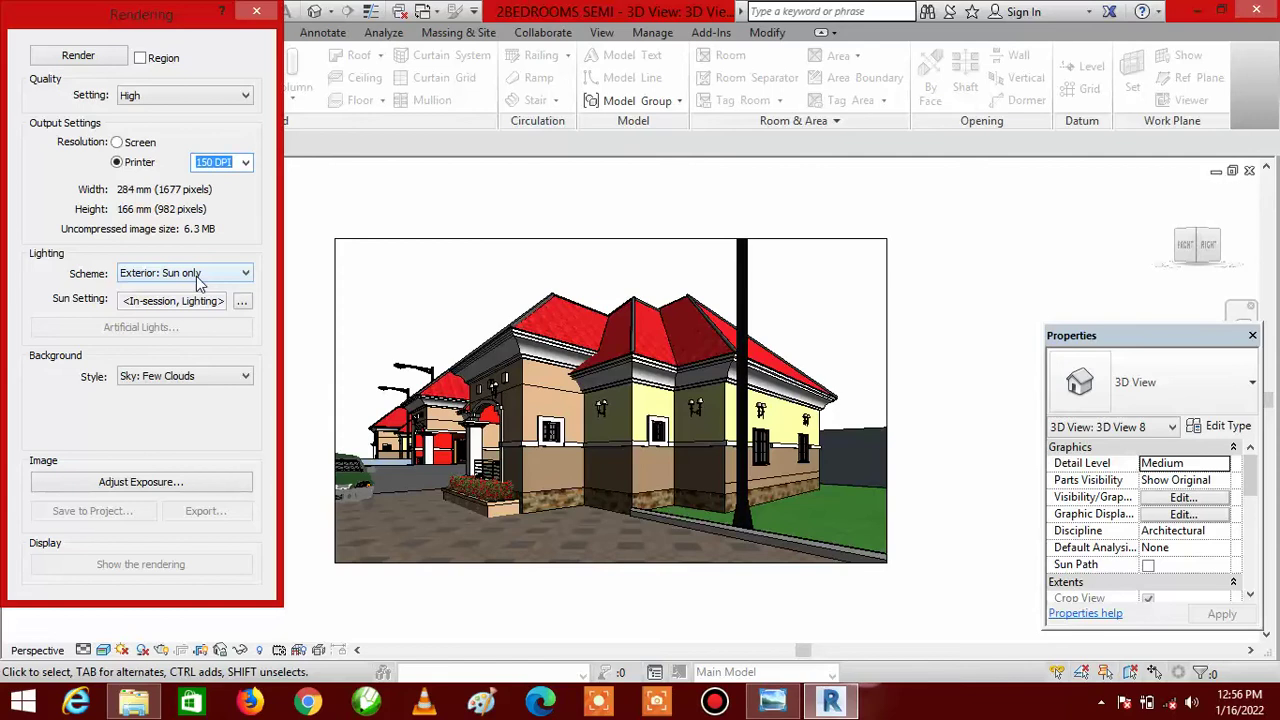
Step: Keep the Exterior: Sun only lighting scheme and set the sun settings' solar study to Still
left_click(247, 277)
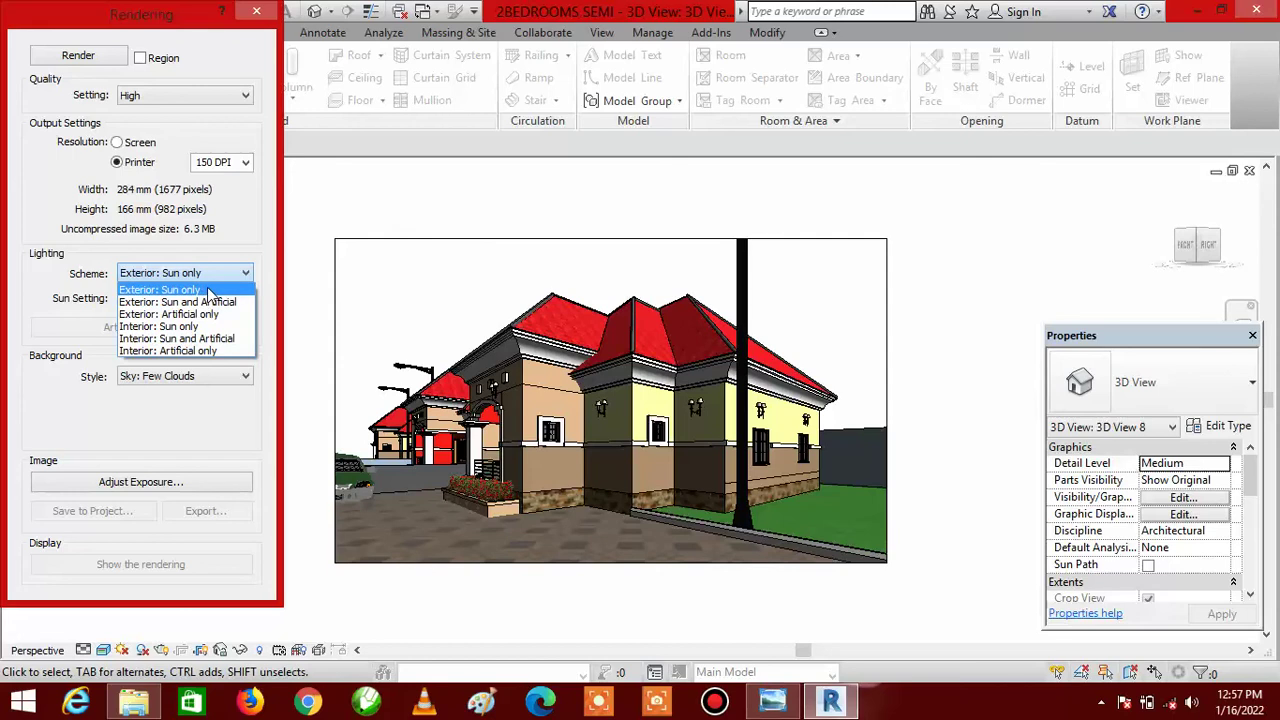
left_click(208, 289)
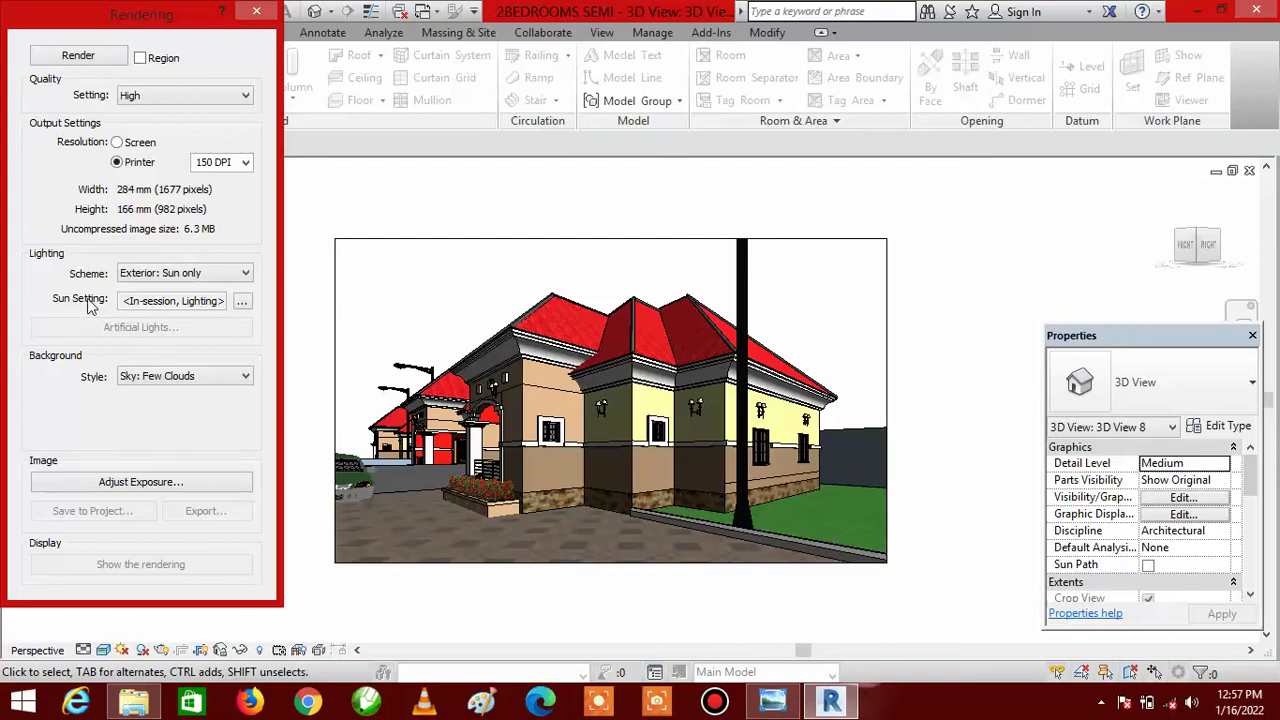
left_click(243, 303)
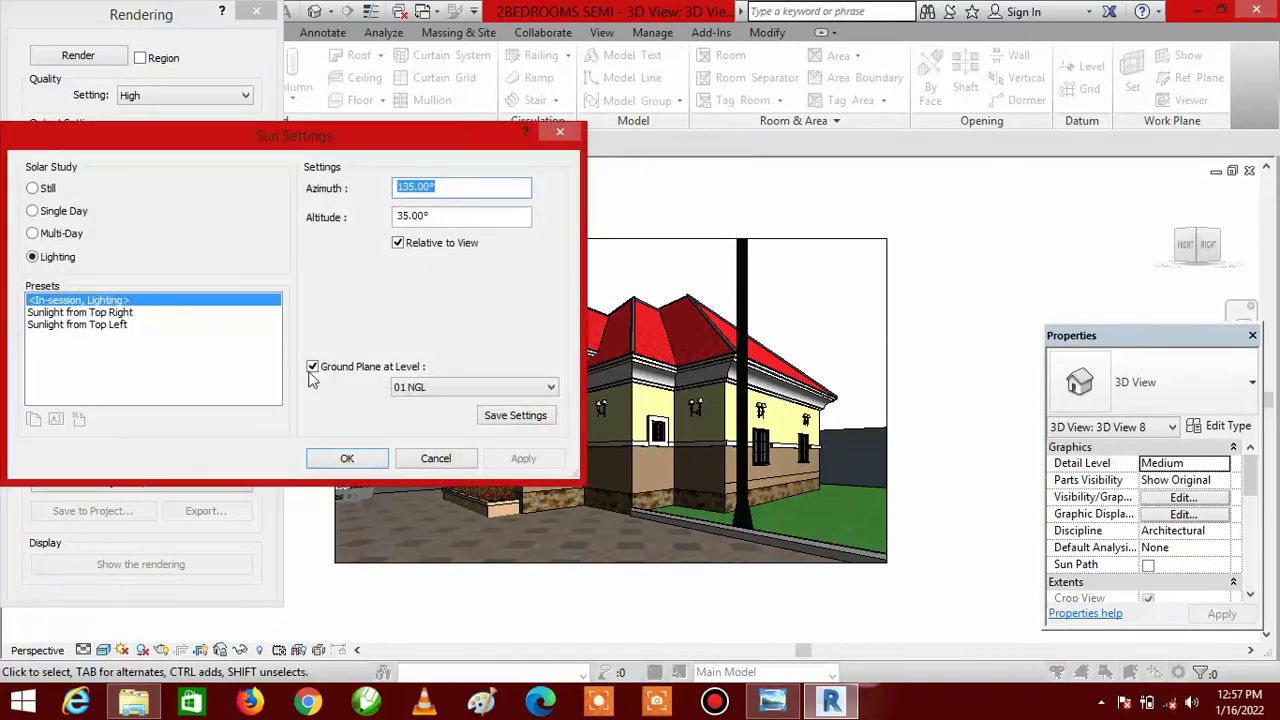
left_click(33, 190)
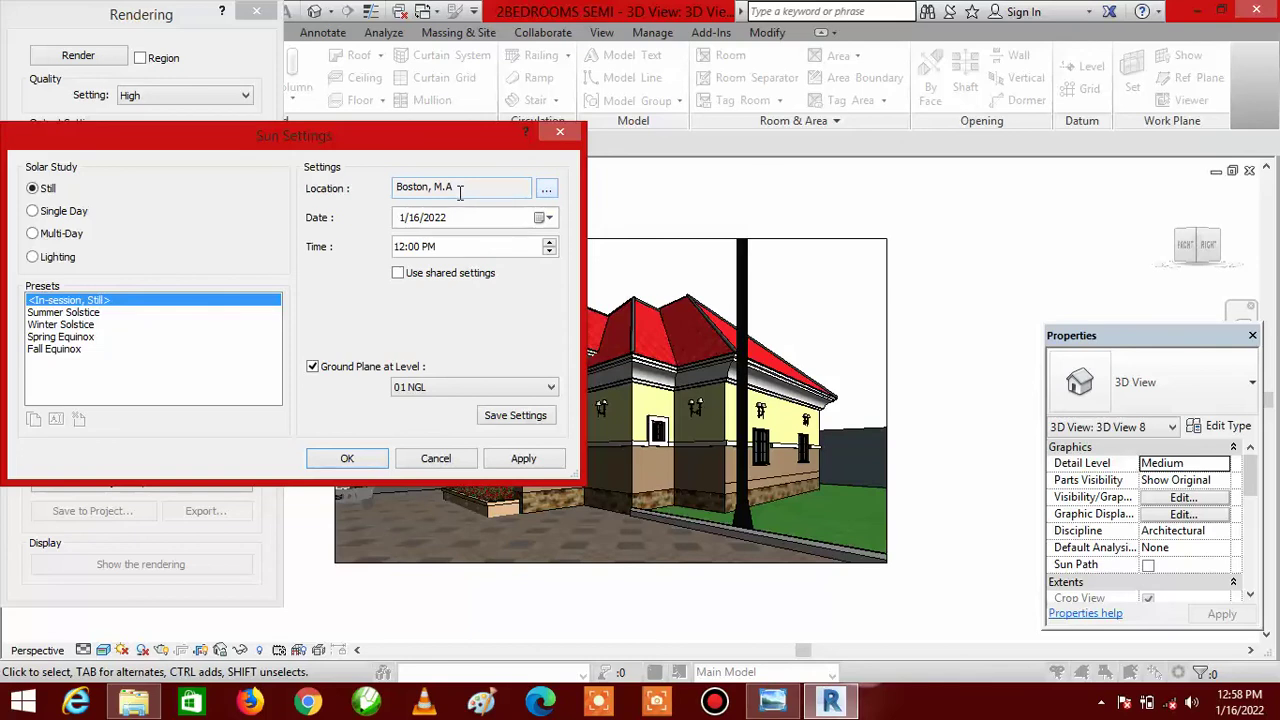
Step: Open the project location for the sun study and define it by the Default City List
left_click(548, 192)
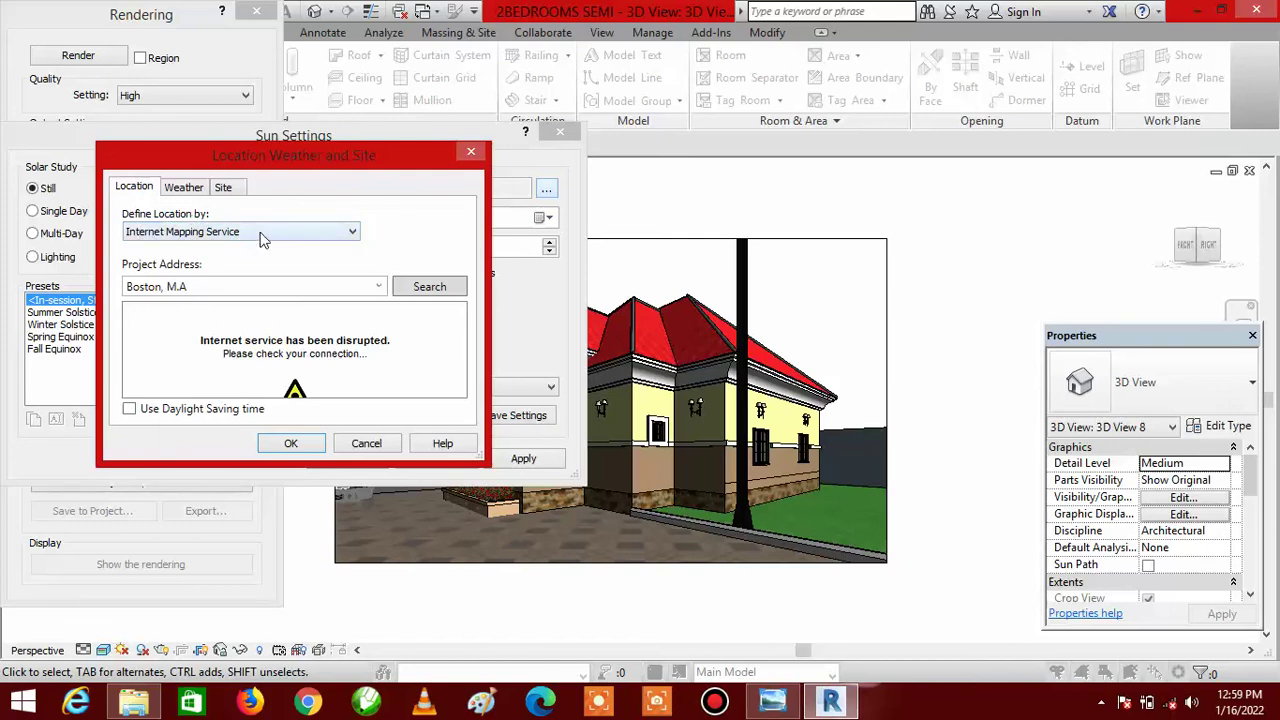
left_click(353, 233)
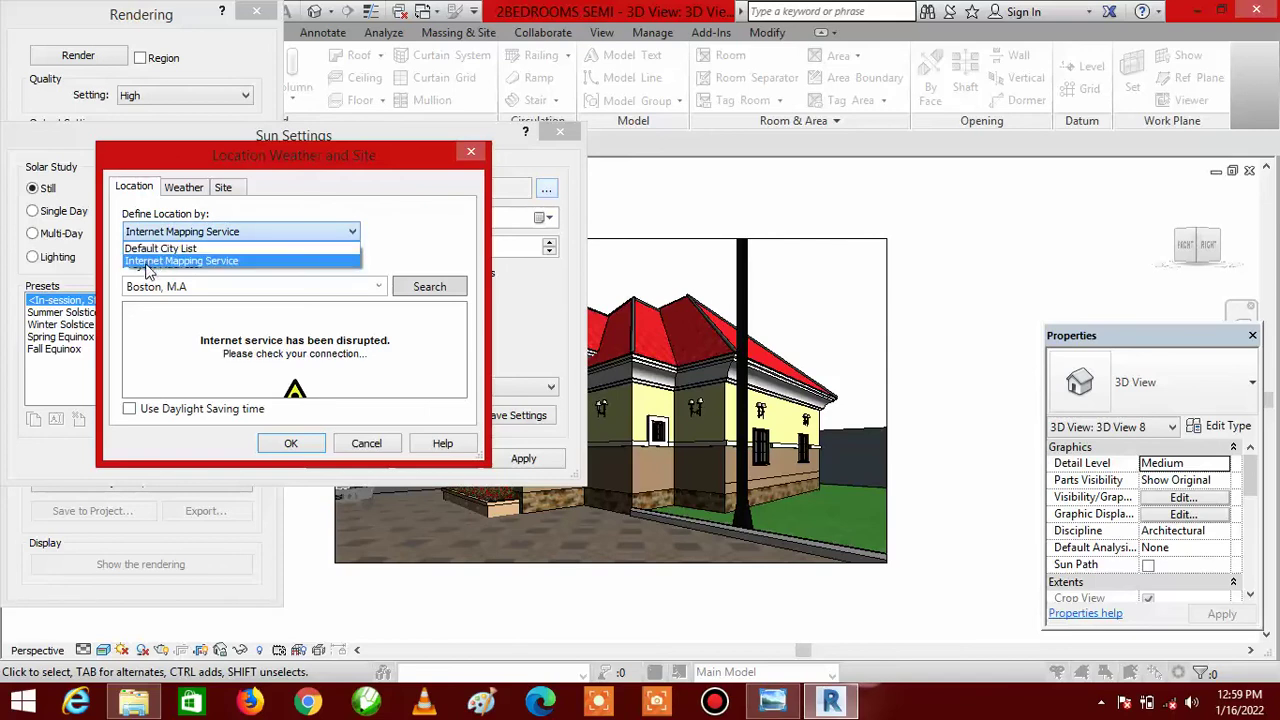
left_click(270, 250)
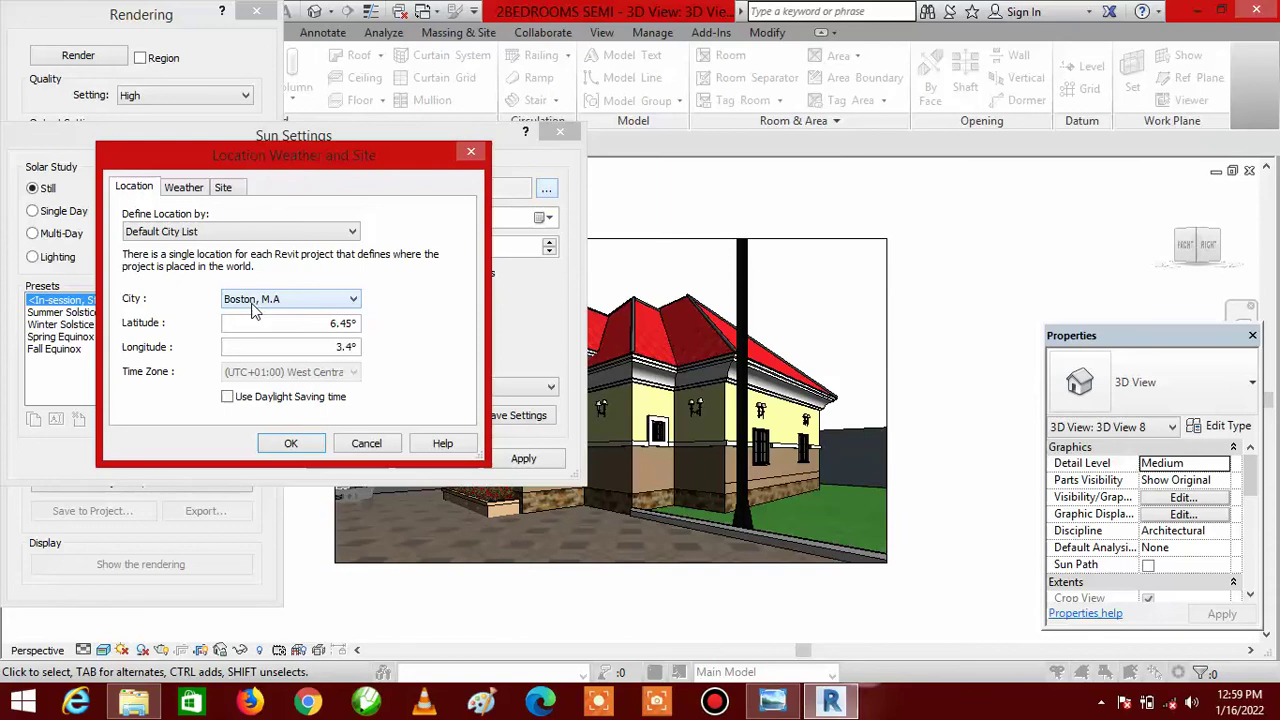
Step: Try to choose Lagos, Nigeria from the default city list
left_click(355, 304)
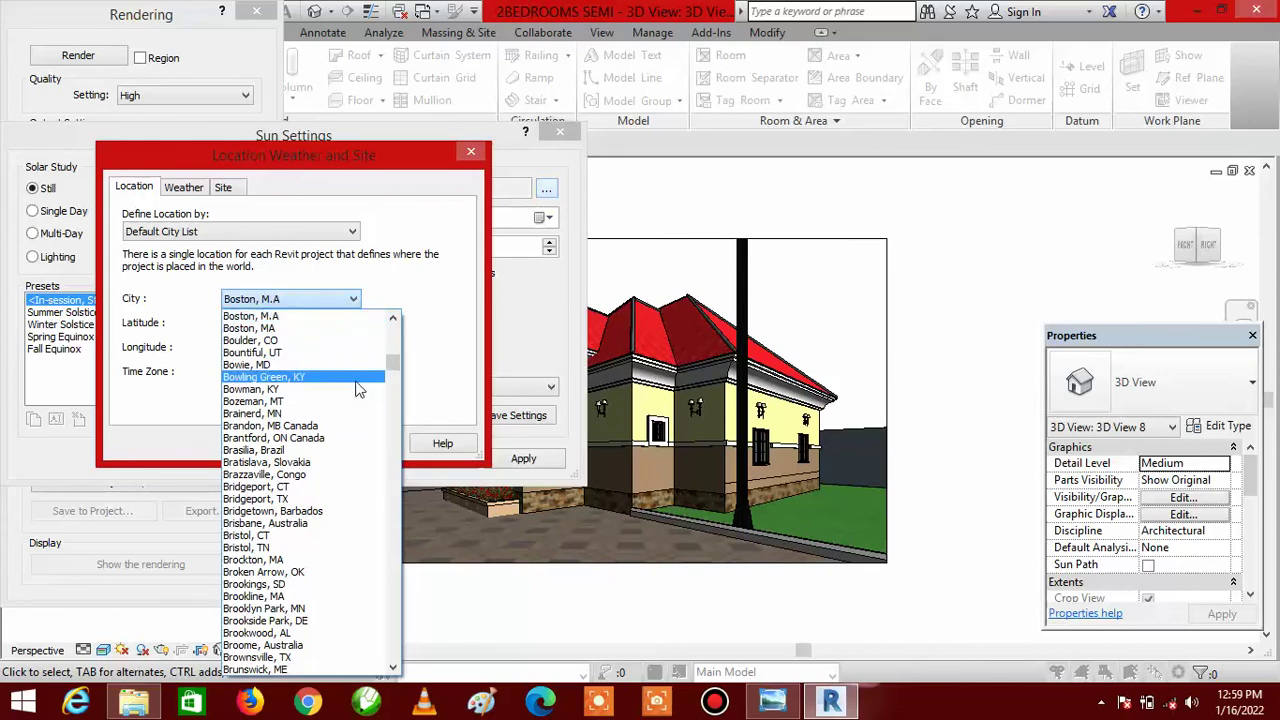
left_click_drag(391, 366, 385, 538)
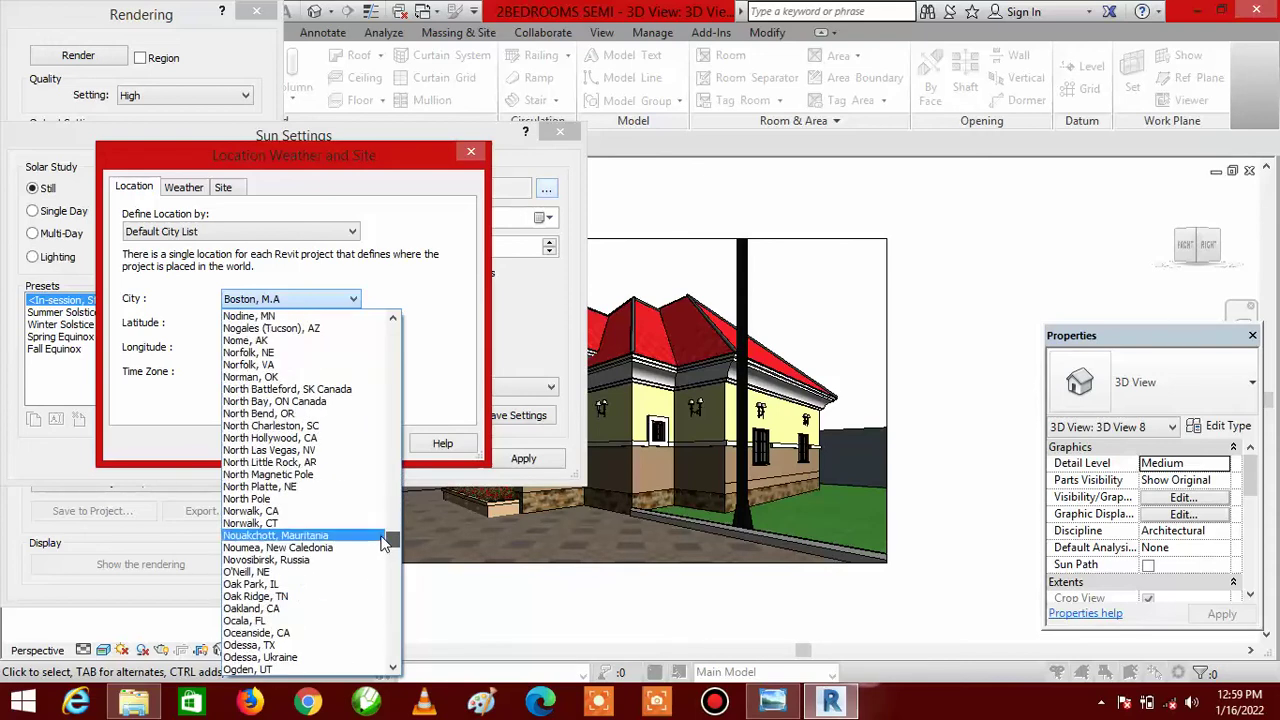
left_click(391, 320)
left_click(391, 321)
left_click(391, 321)
left_click(391, 321)
left_click(391, 321)
left_click(391, 321)
left_click(391, 321)
left_click(391, 321)
left_click(391, 321)
left_click(391, 321)
left_click(391, 321)
left_click(391, 321)
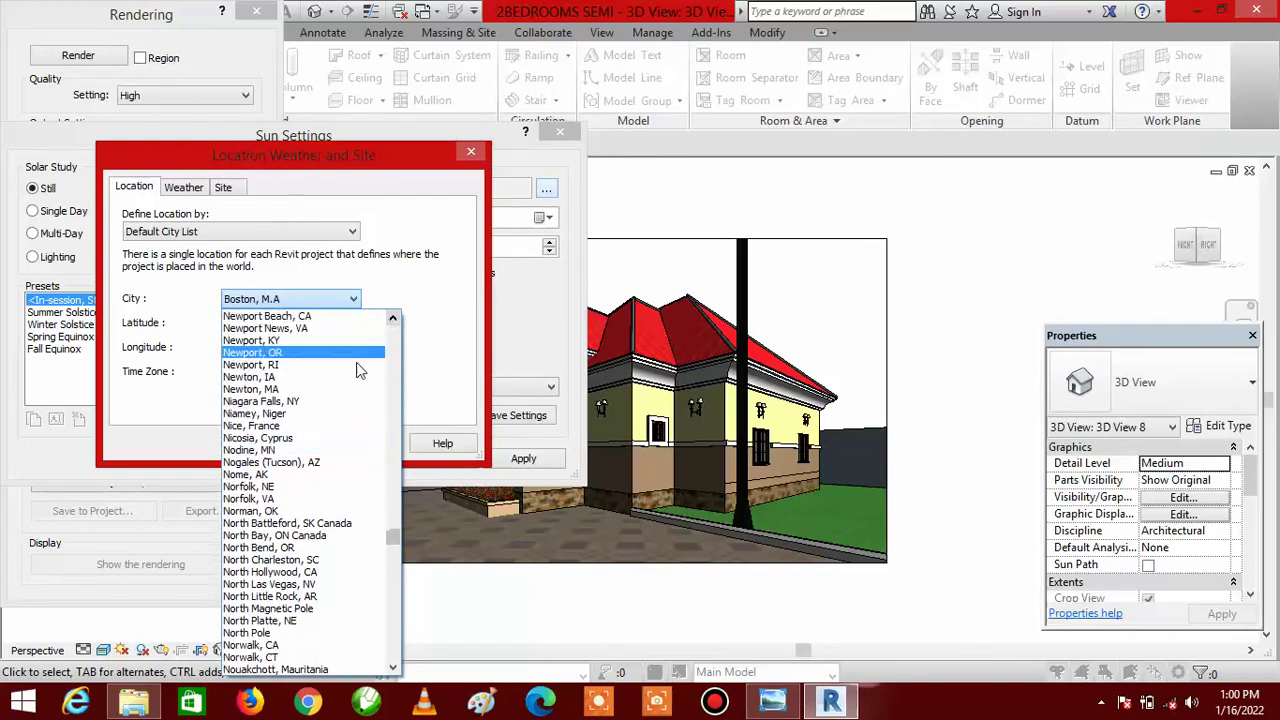
left_click(393, 322)
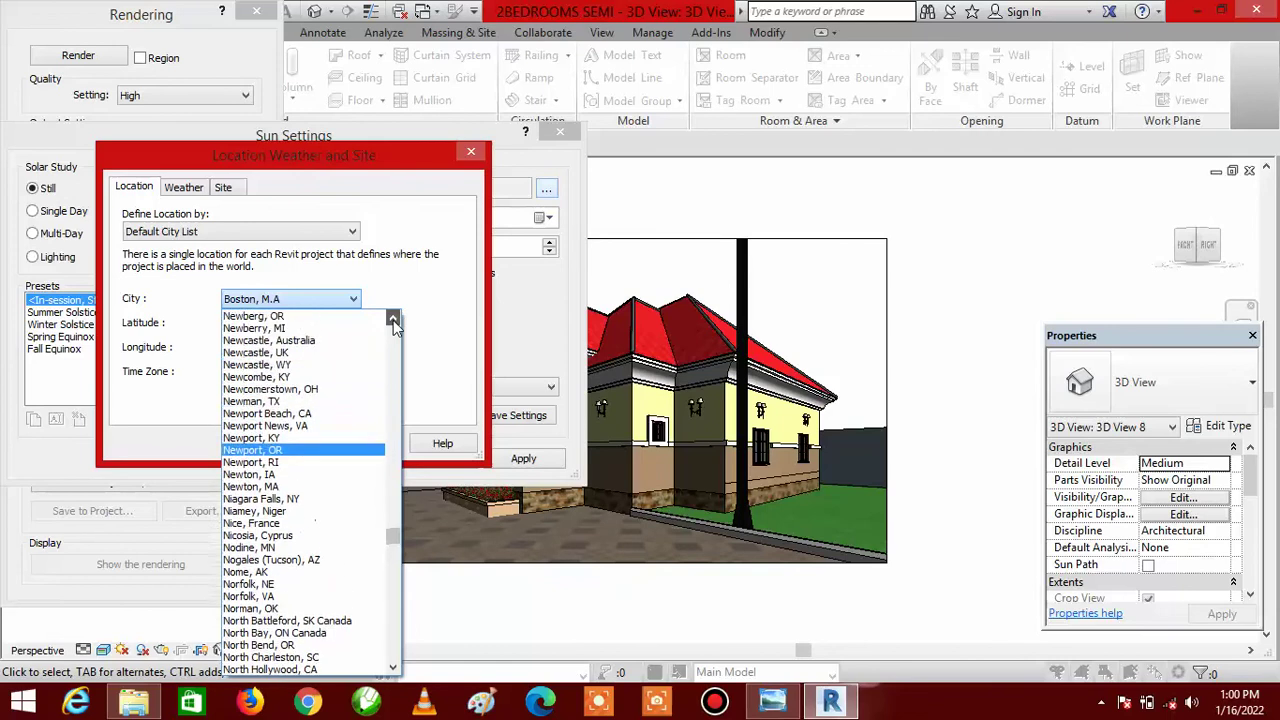
left_click_drag(393, 322, 393, 322)
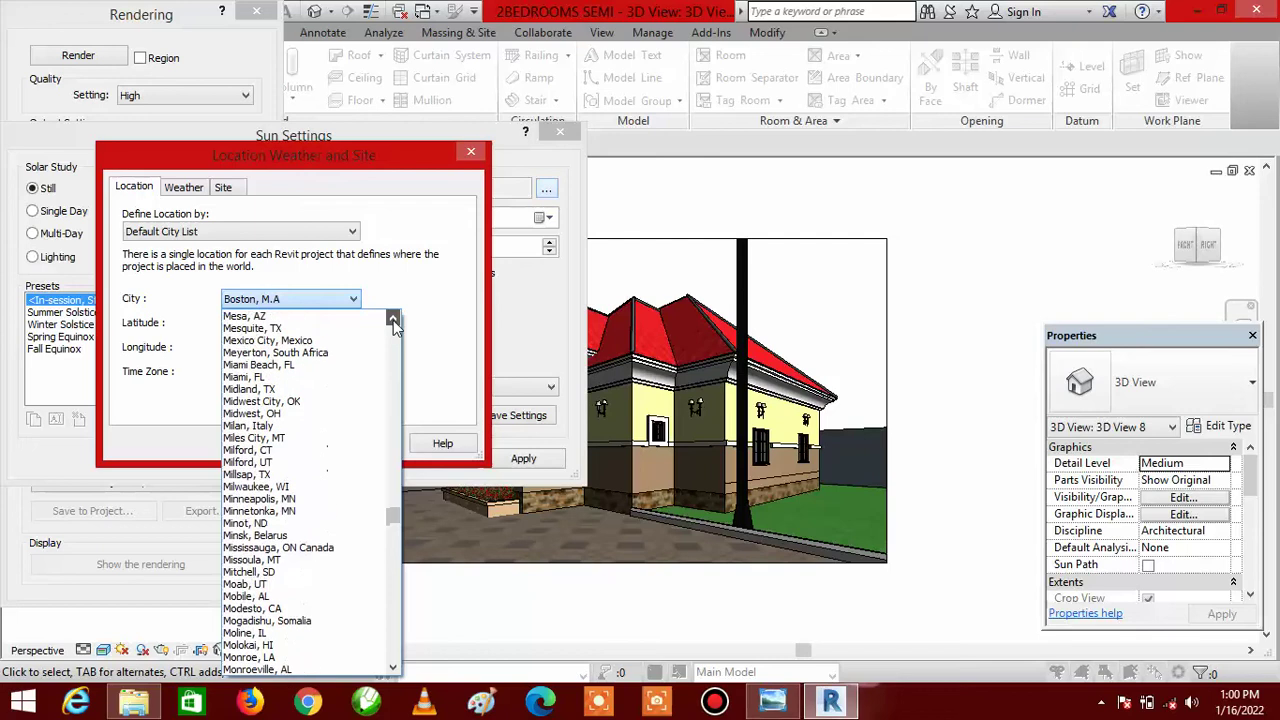
left_click_drag(393, 322, 393, 322)
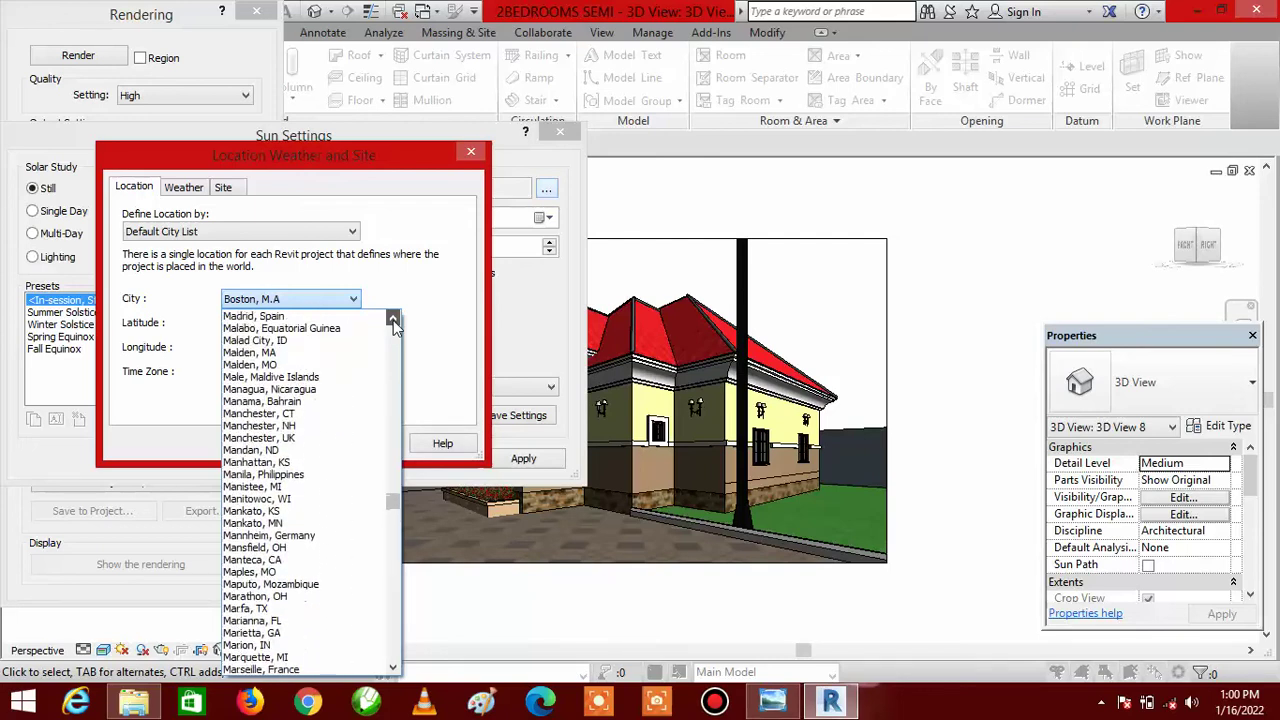
left_click_drag(393, 322, 393, 322)
left_click(393, 322)
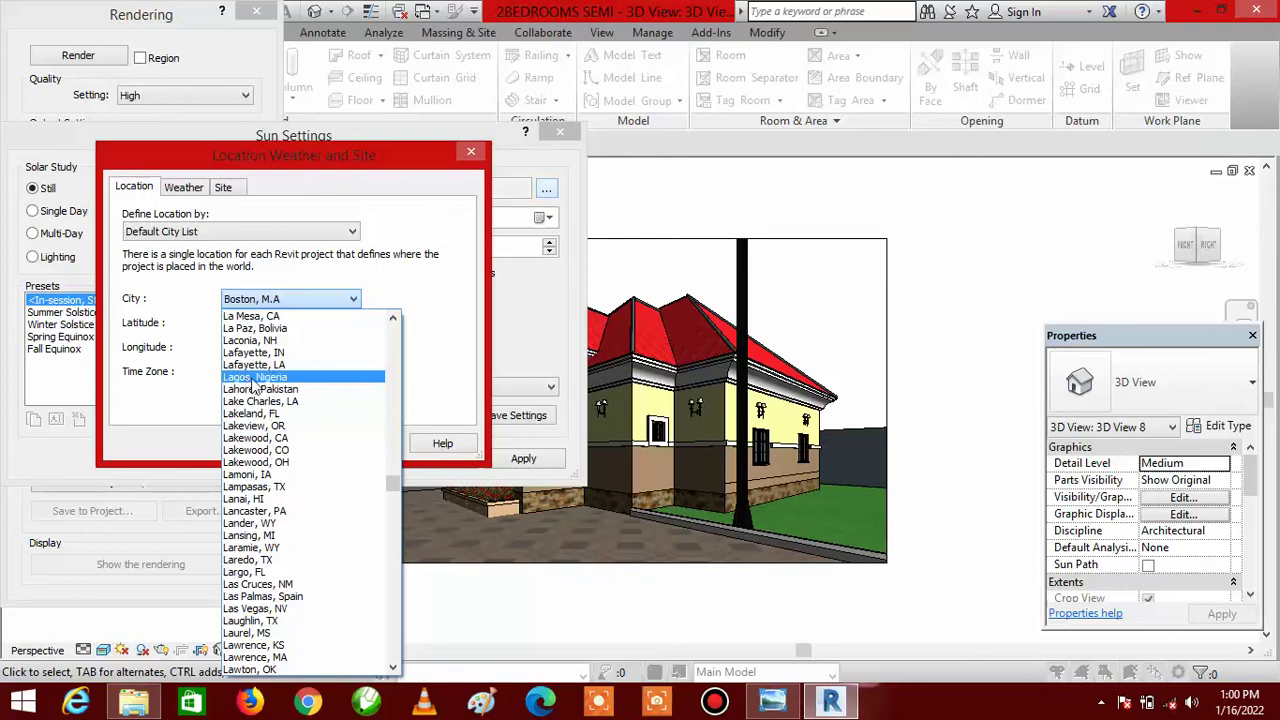
left_click(325, 377)
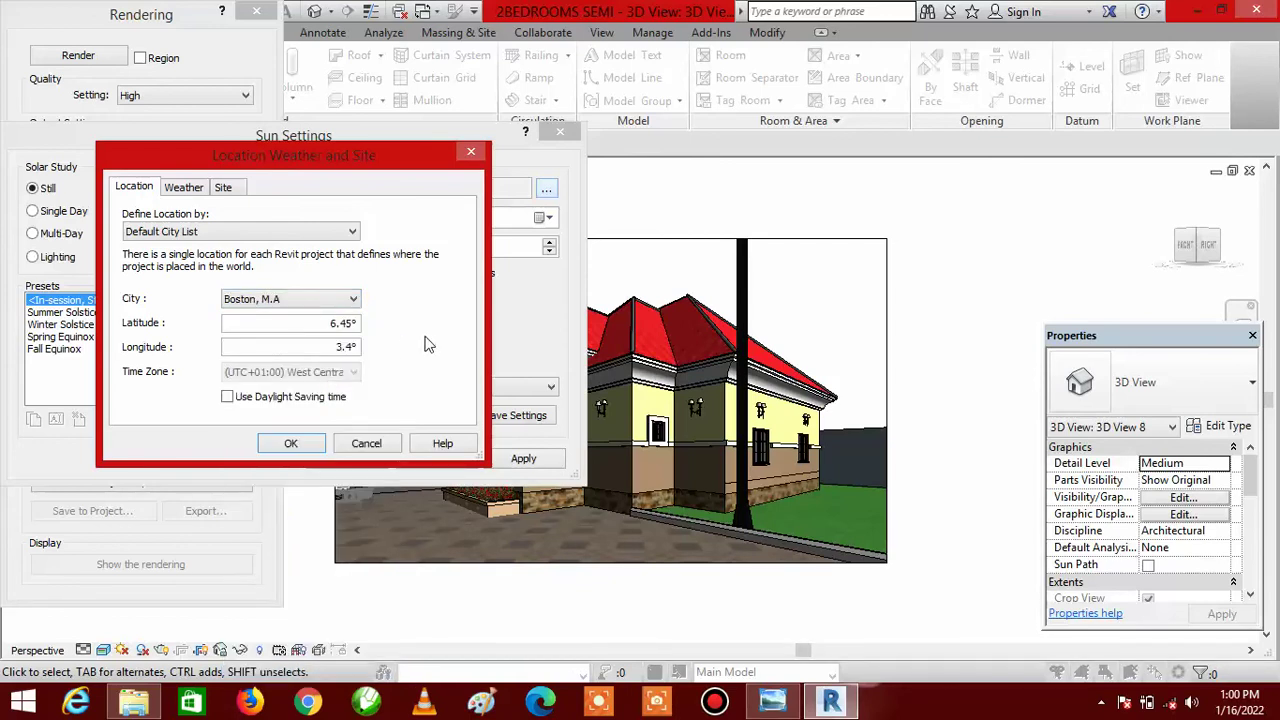
Step: Set the project city to Lagos, Nigeria and accept the location
left_click(353, 300)
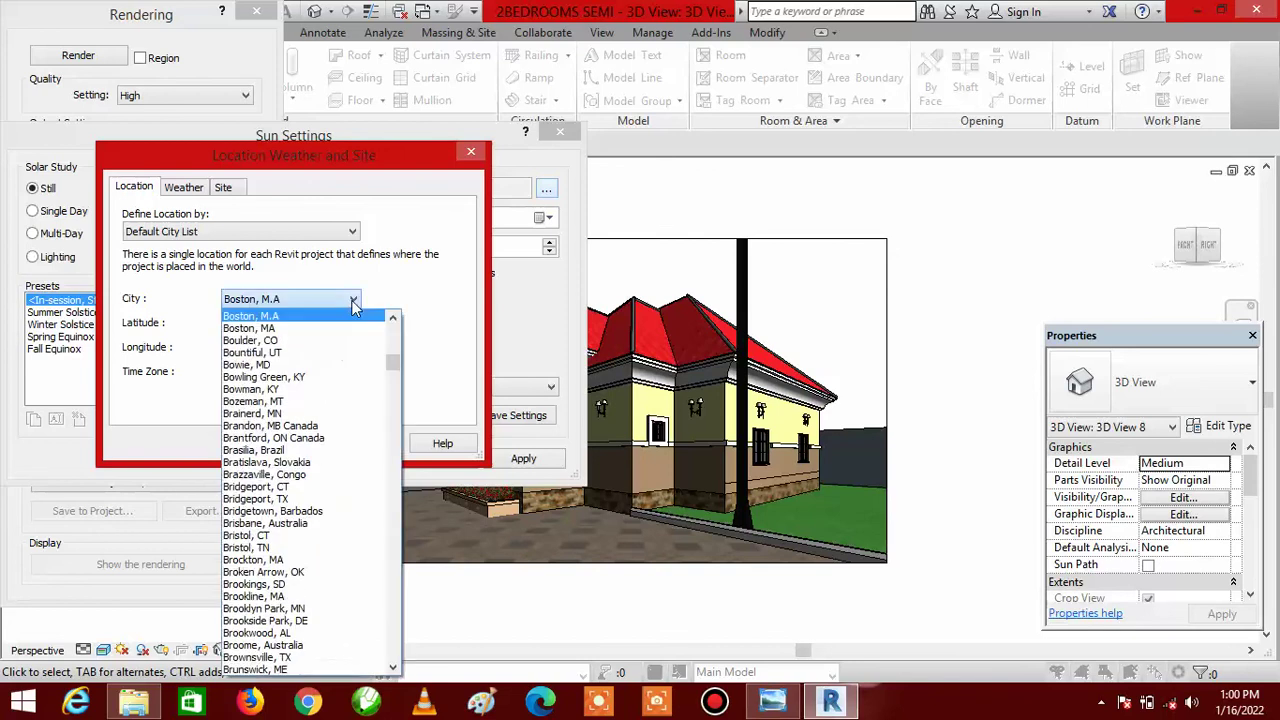
left_click_drag(398, 367, 388, 488)
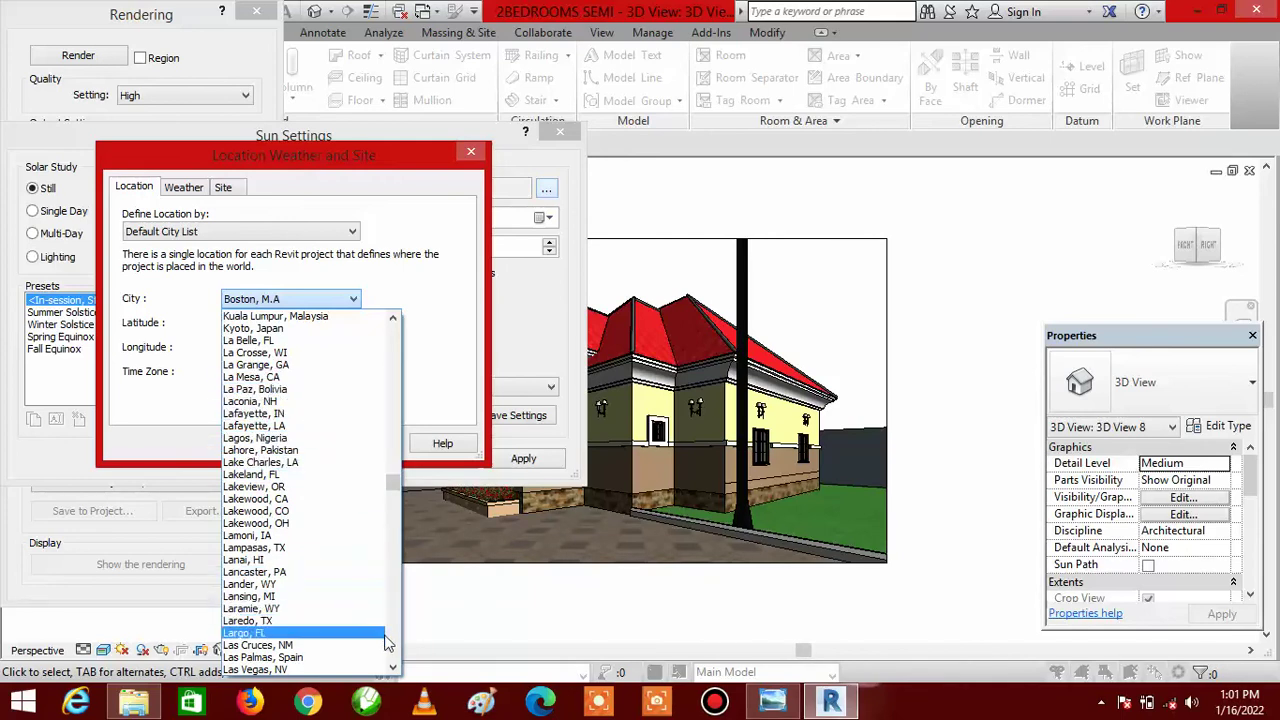
left_click(262, 438)
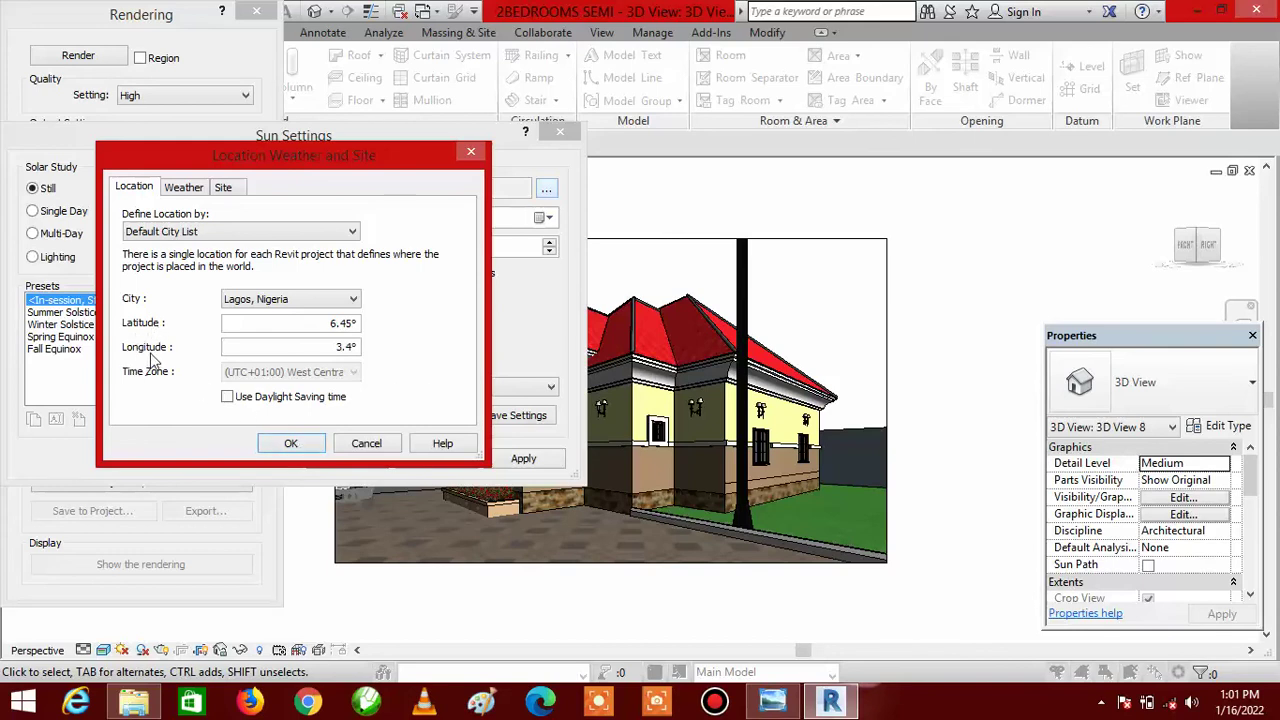
left_click(291, 444)
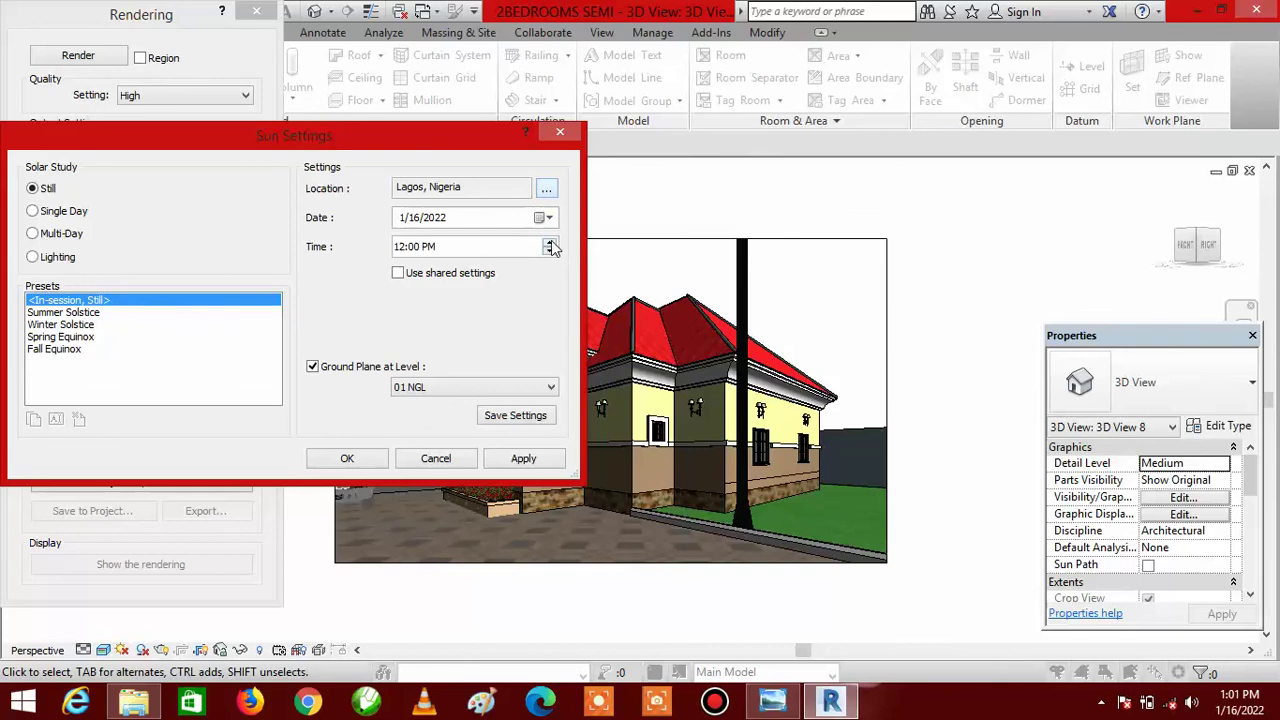
Step: Set the still solar study's time to 10:00 AM, then apply and accept the sun settings
left_click(548, 252)
left_click(548, 252)
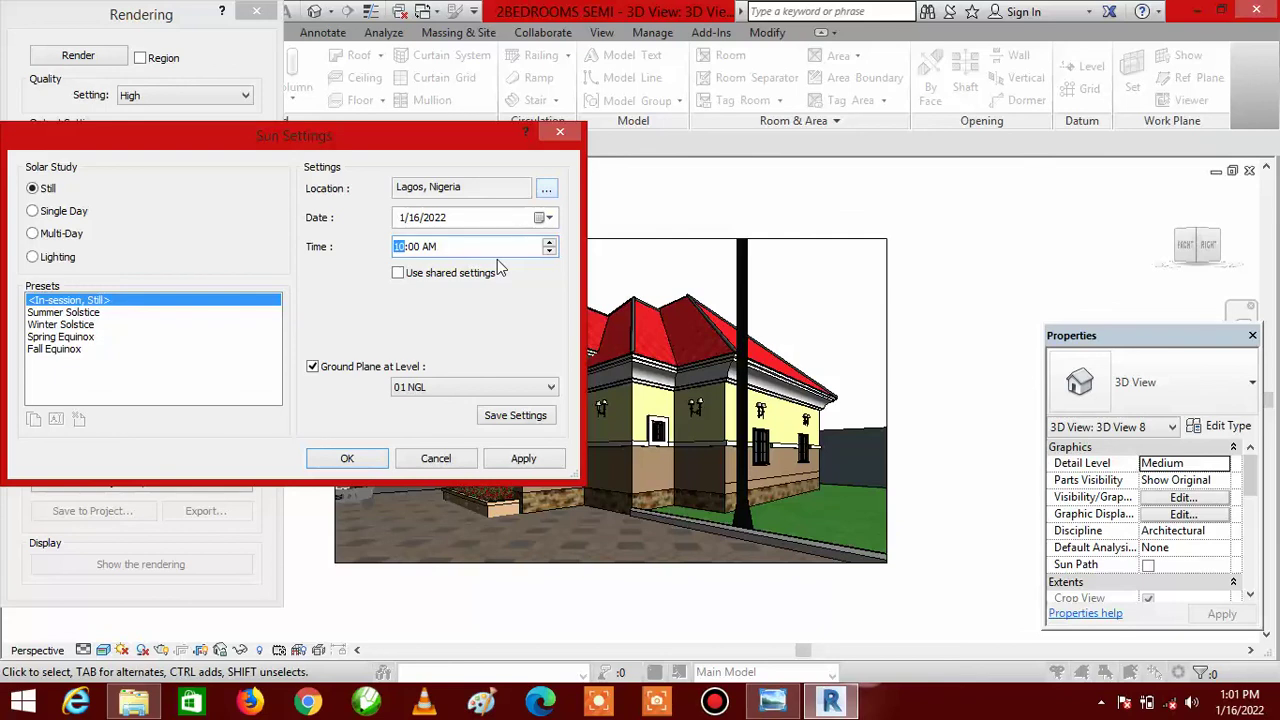
left_click(518, 460)
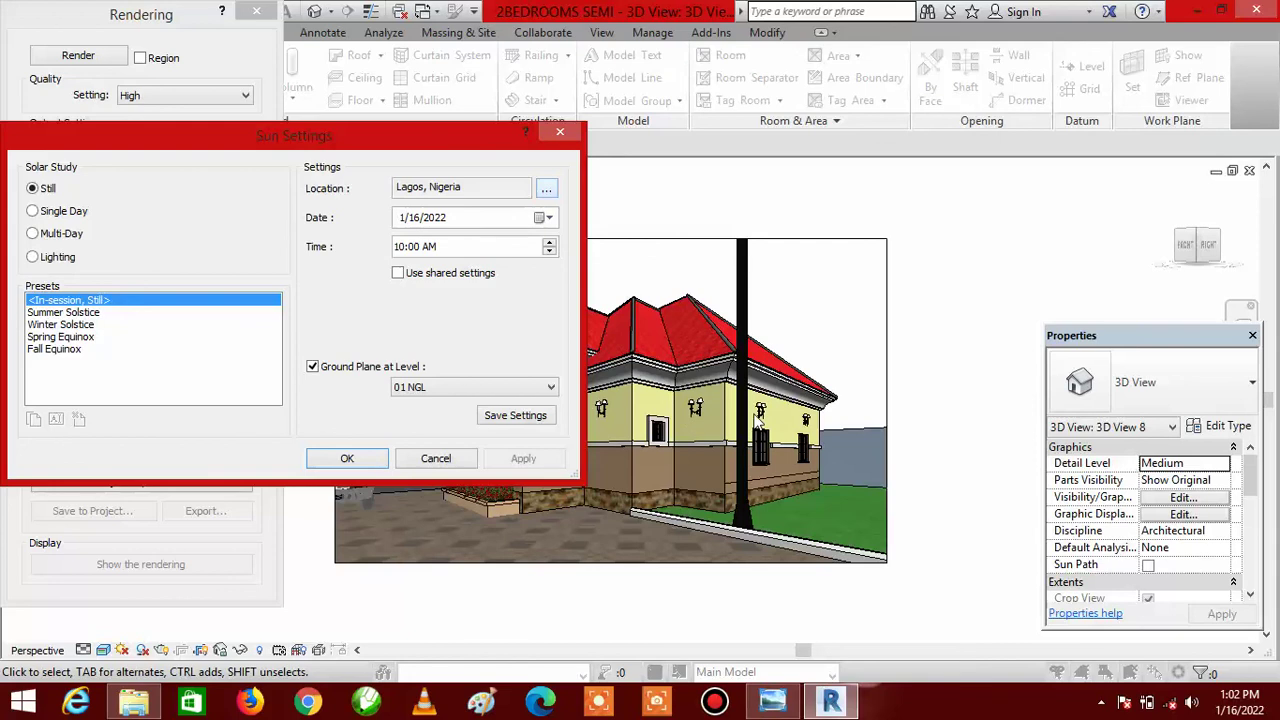
left_click(350, 460)
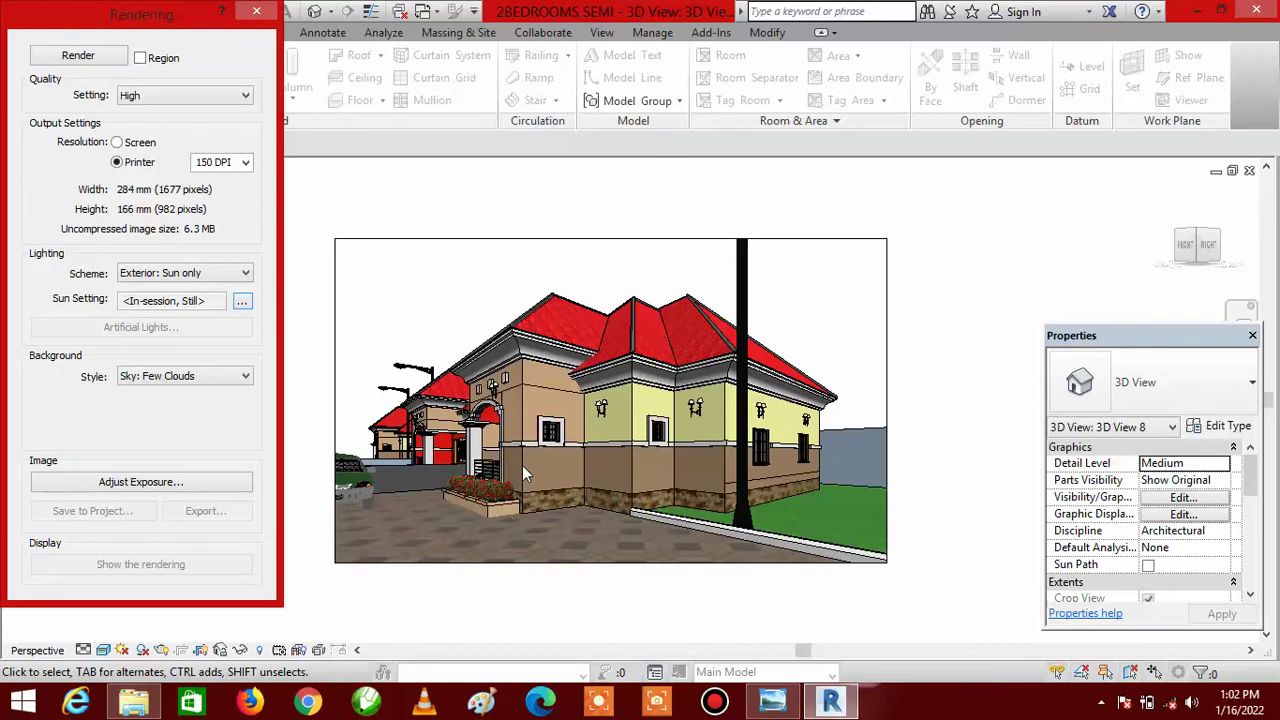
Step: Set the rendering background to Image, using the 6xSavanna01 picture from the BACK GROUND folder inside NEW MATERIAL SHOPE
left_click(246, 378)
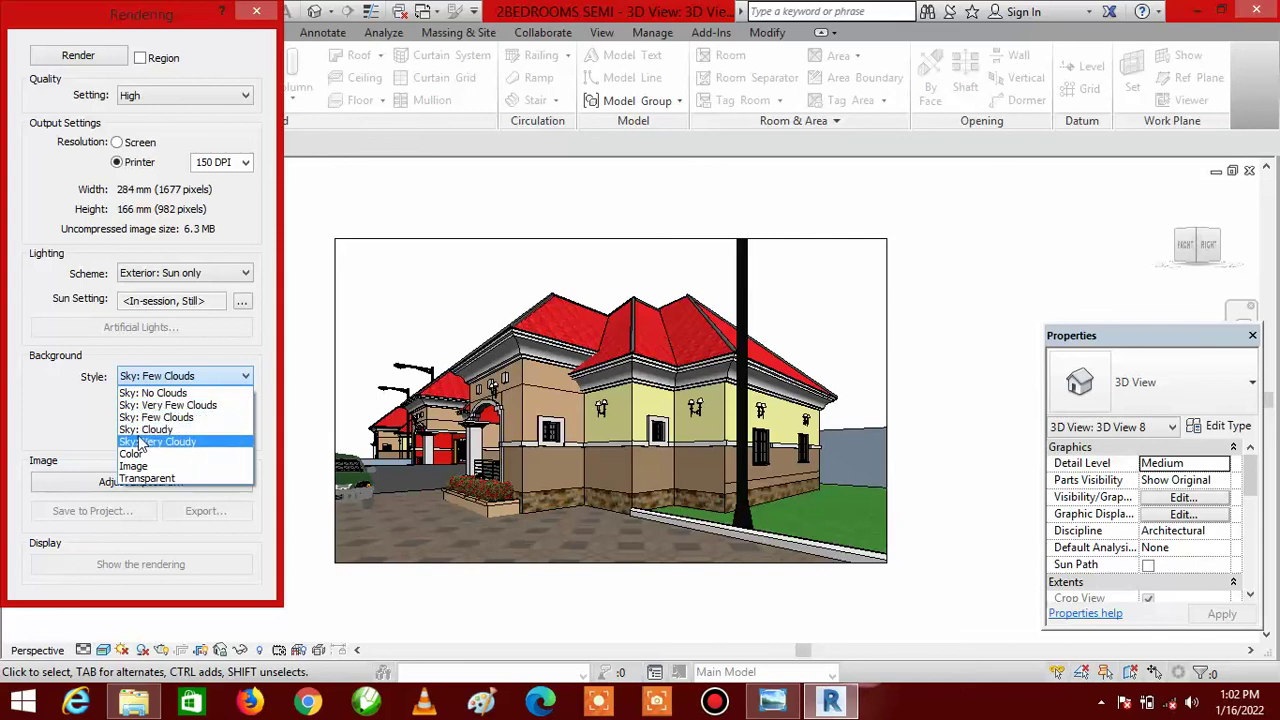
left_click(187, 467)
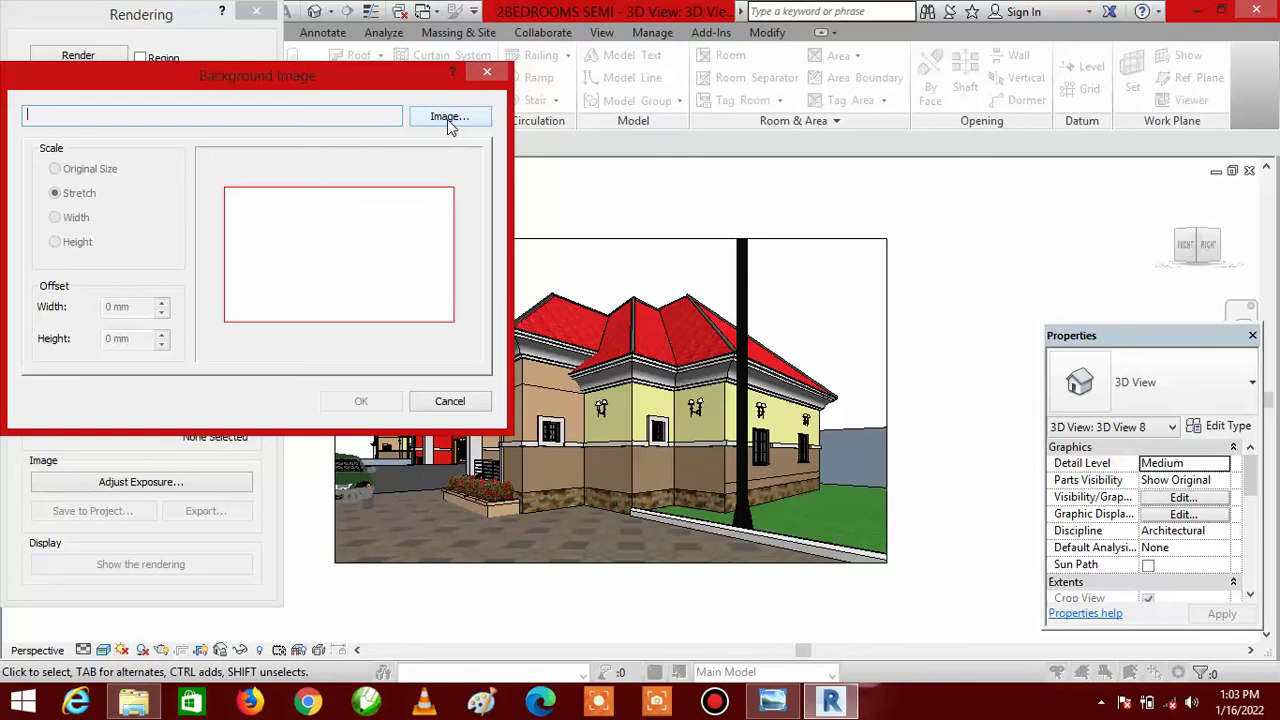
left_click(447, 119)
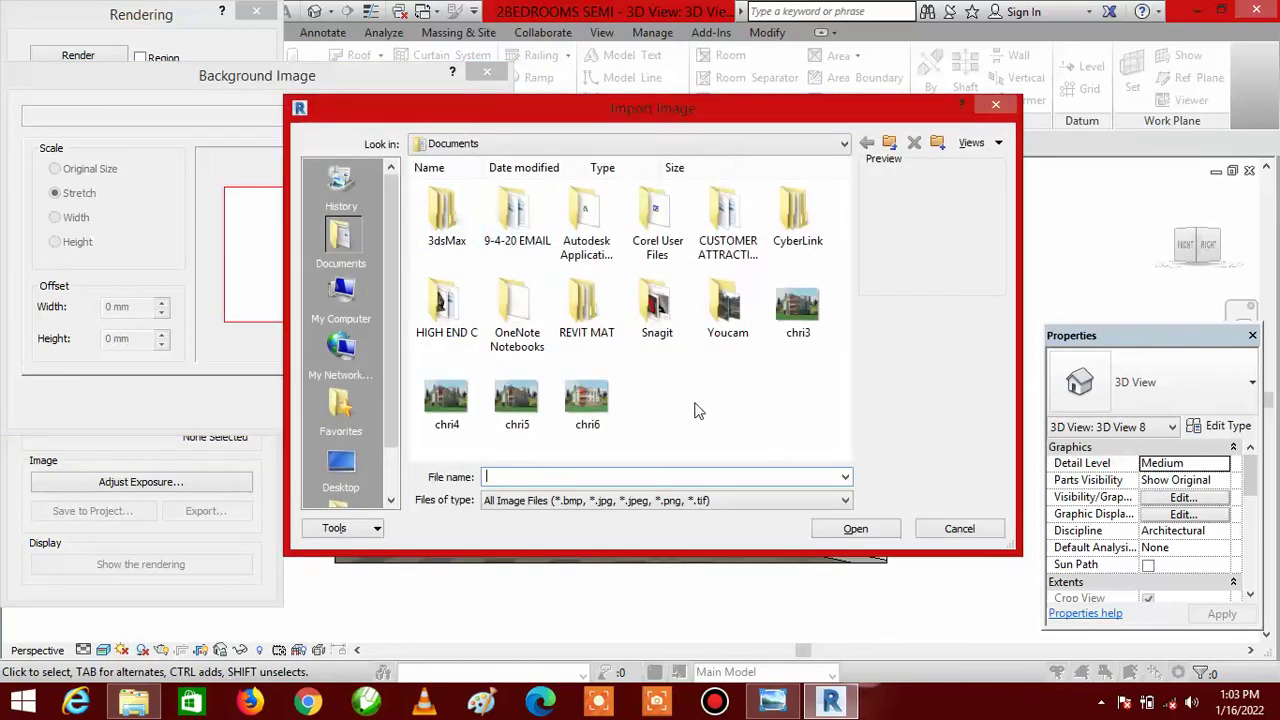
left_click(341, 465)
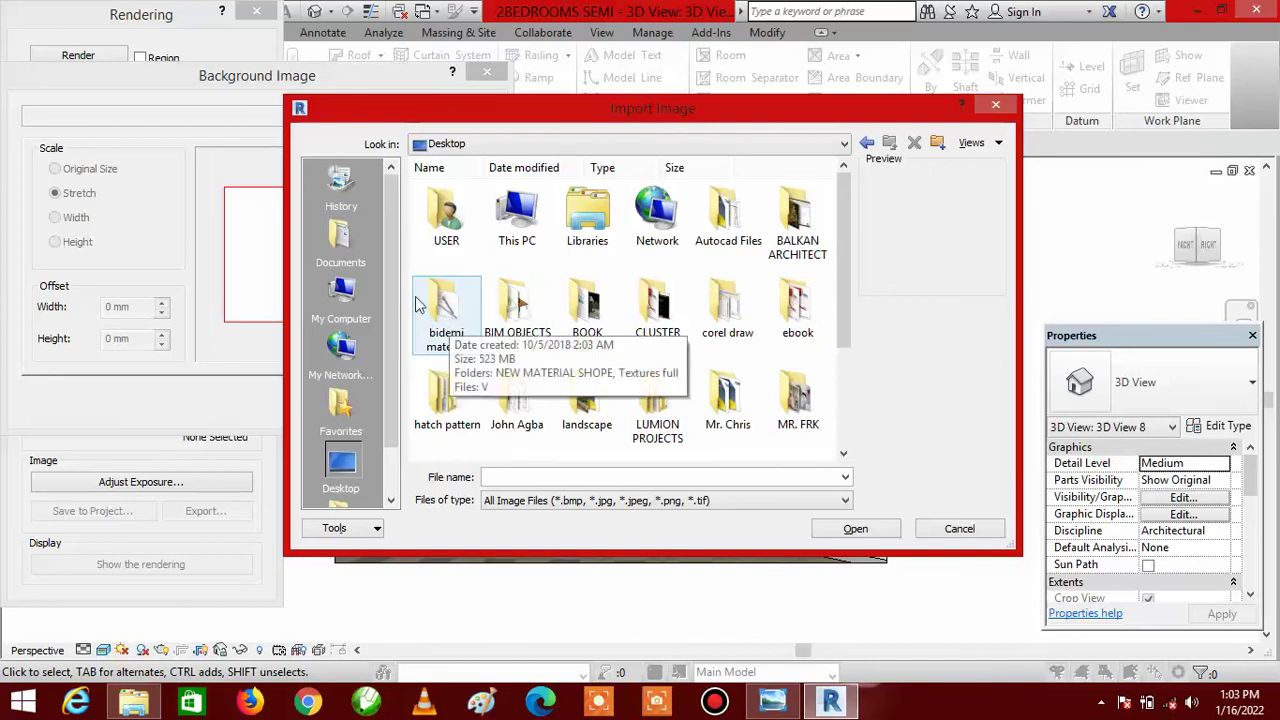
double_click(446, 318)
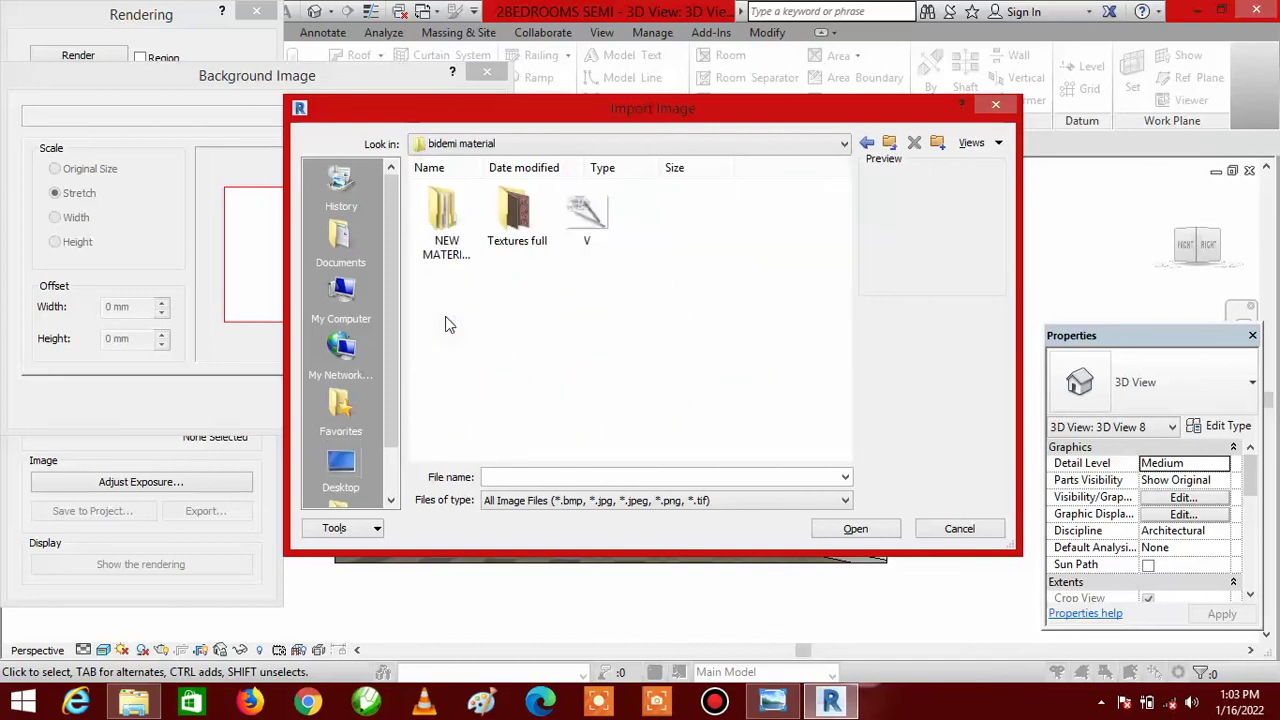
double_click(439, 228)
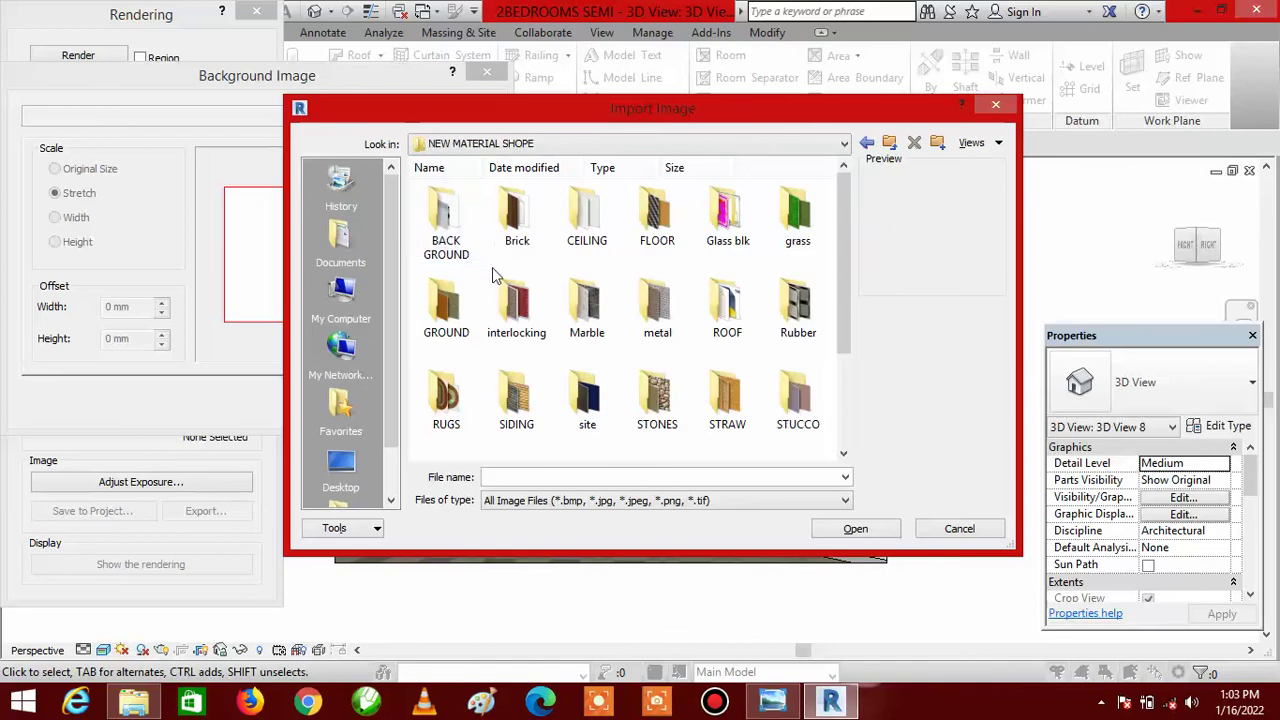
double_click(446, 232)
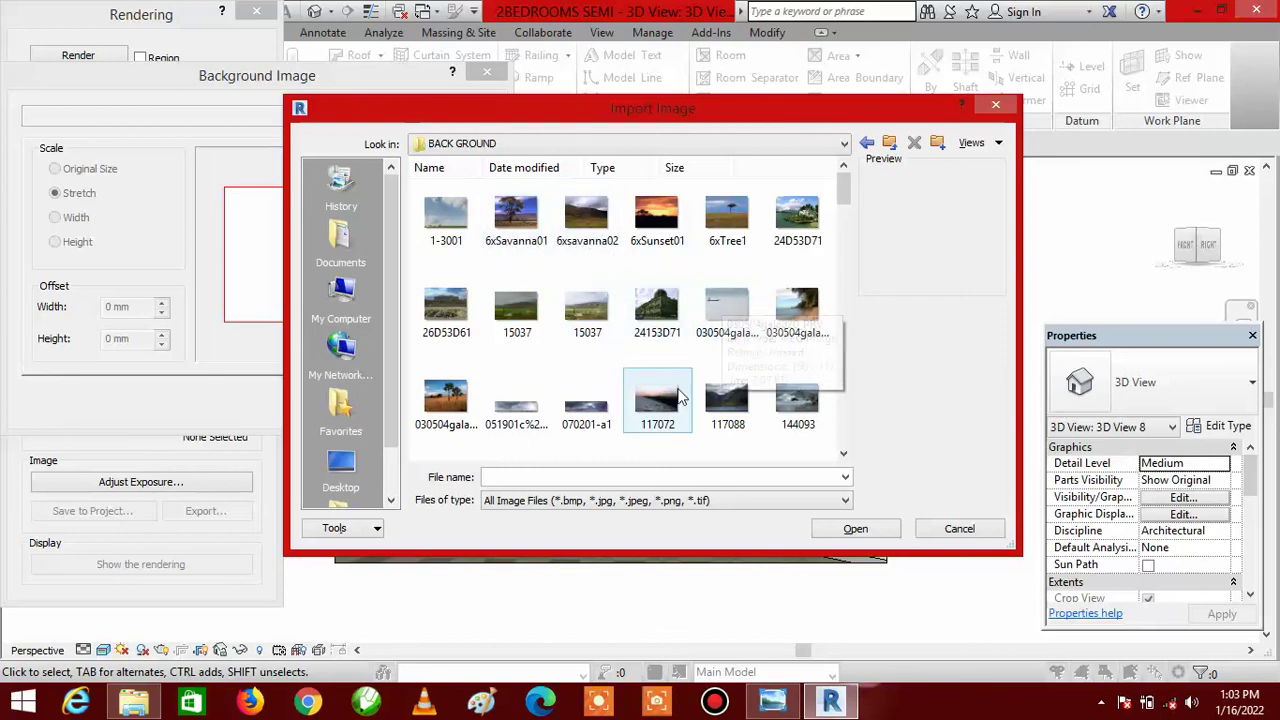
left_click(519, 221)
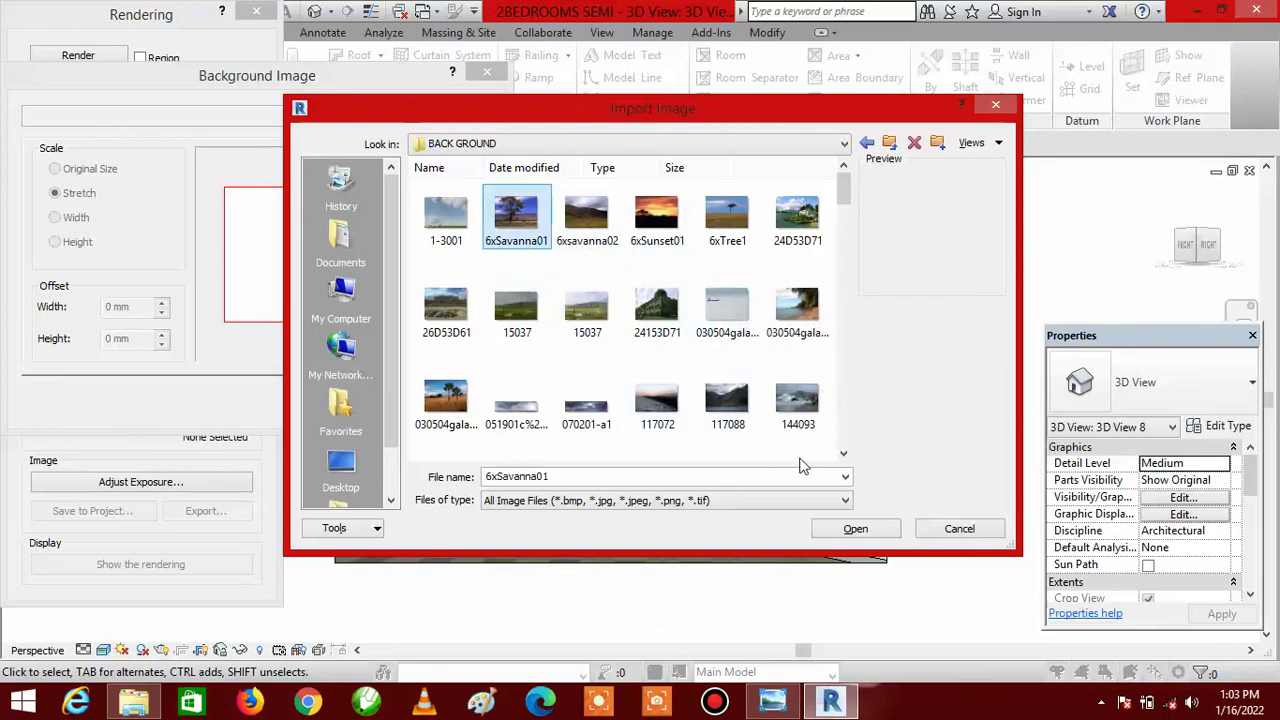
left_click(856, 532)
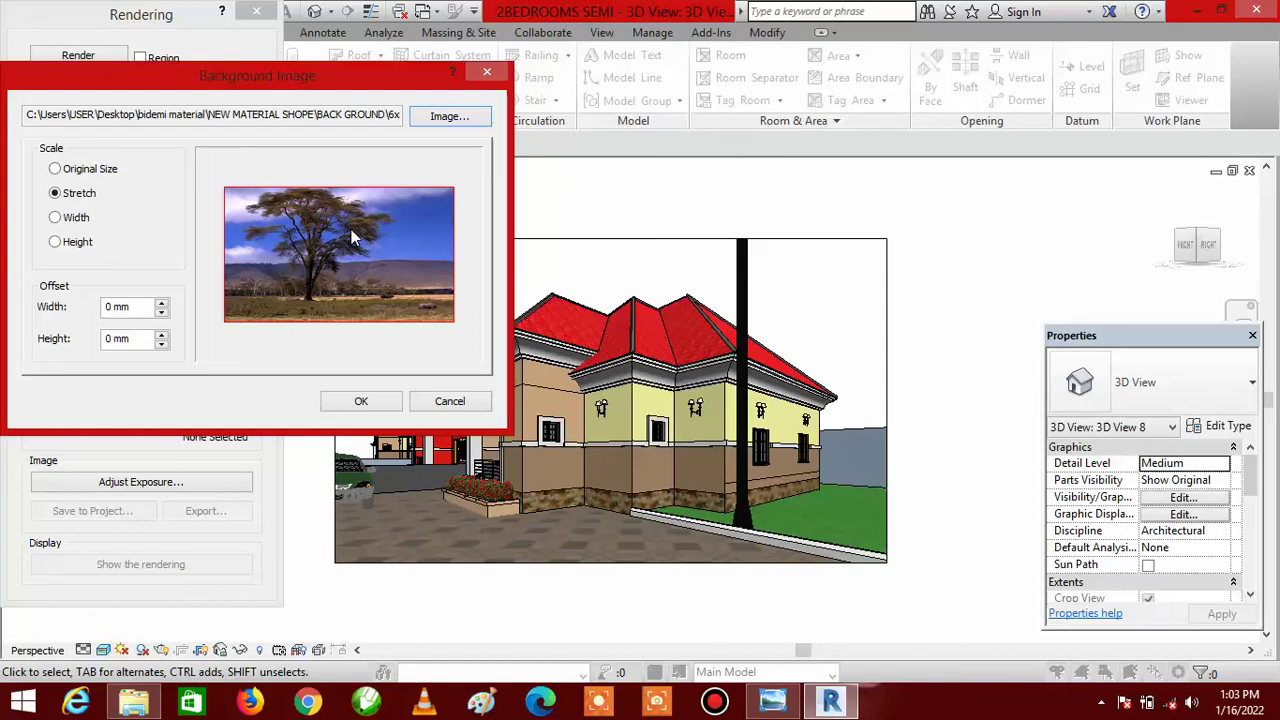
left_click(362, 401)
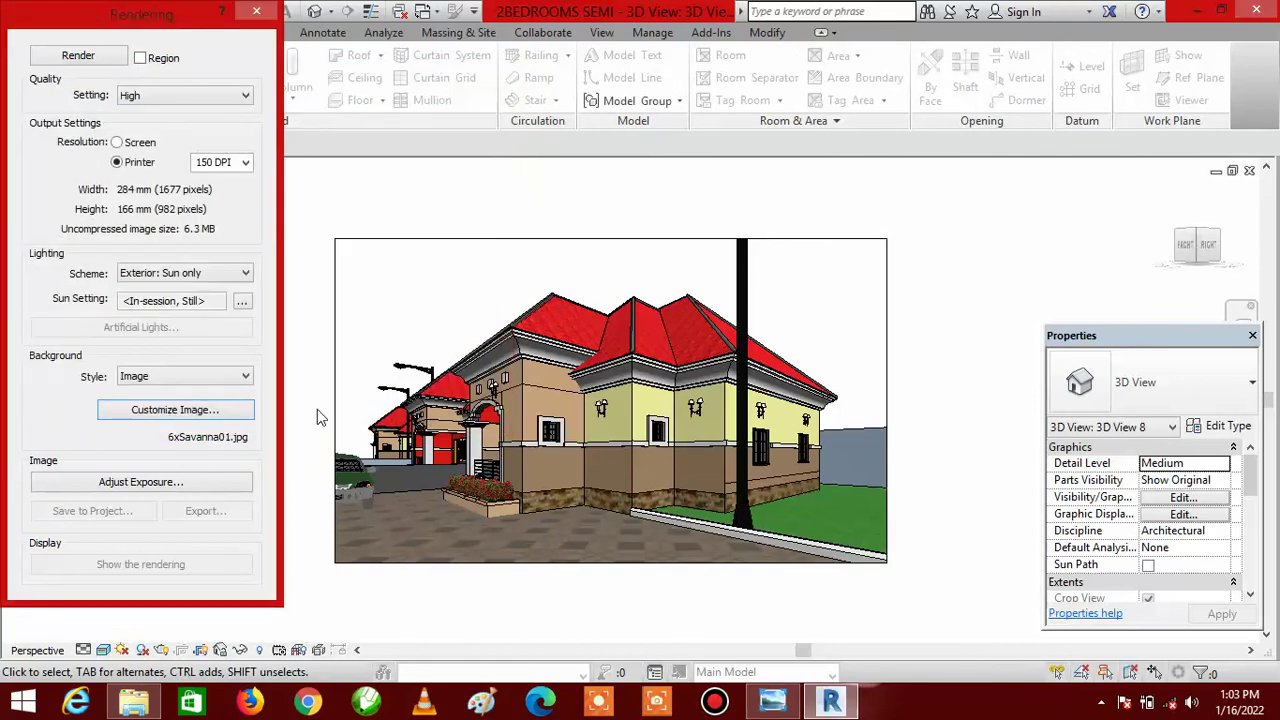
Step: Keep Image as the background style and start rendering the camera view
left_click(245, 376)
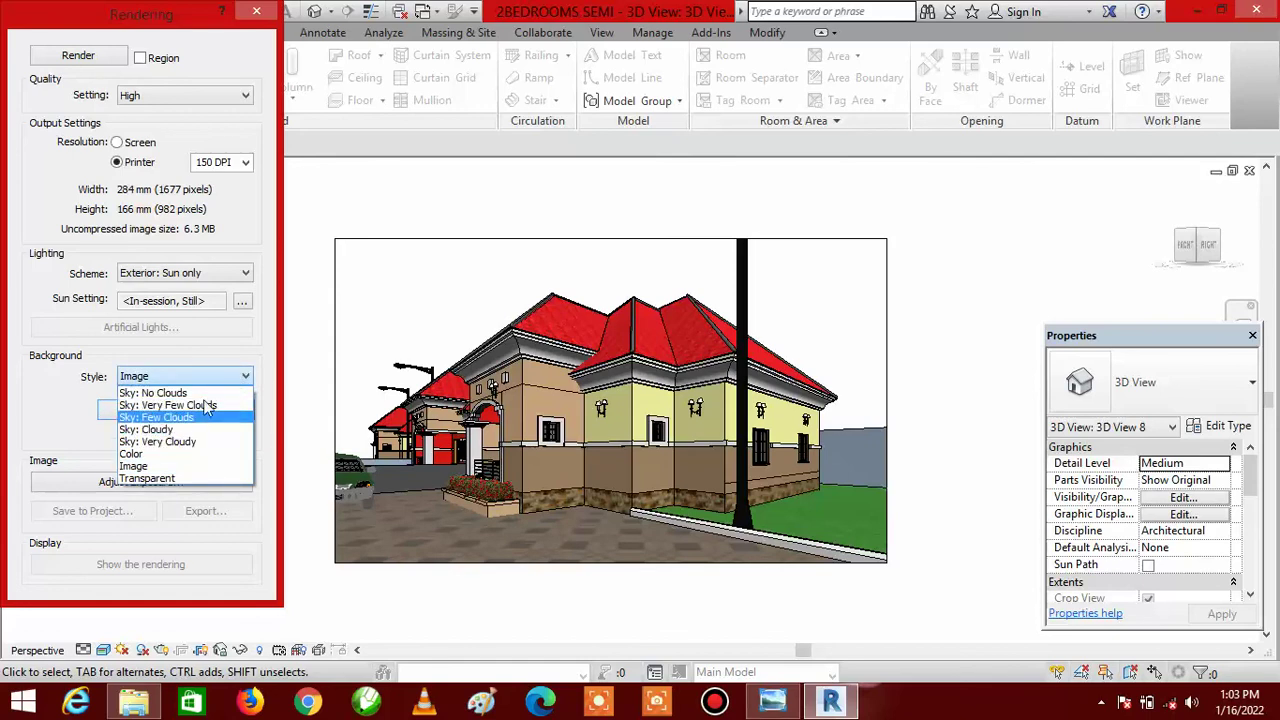
left_click(245, 379)
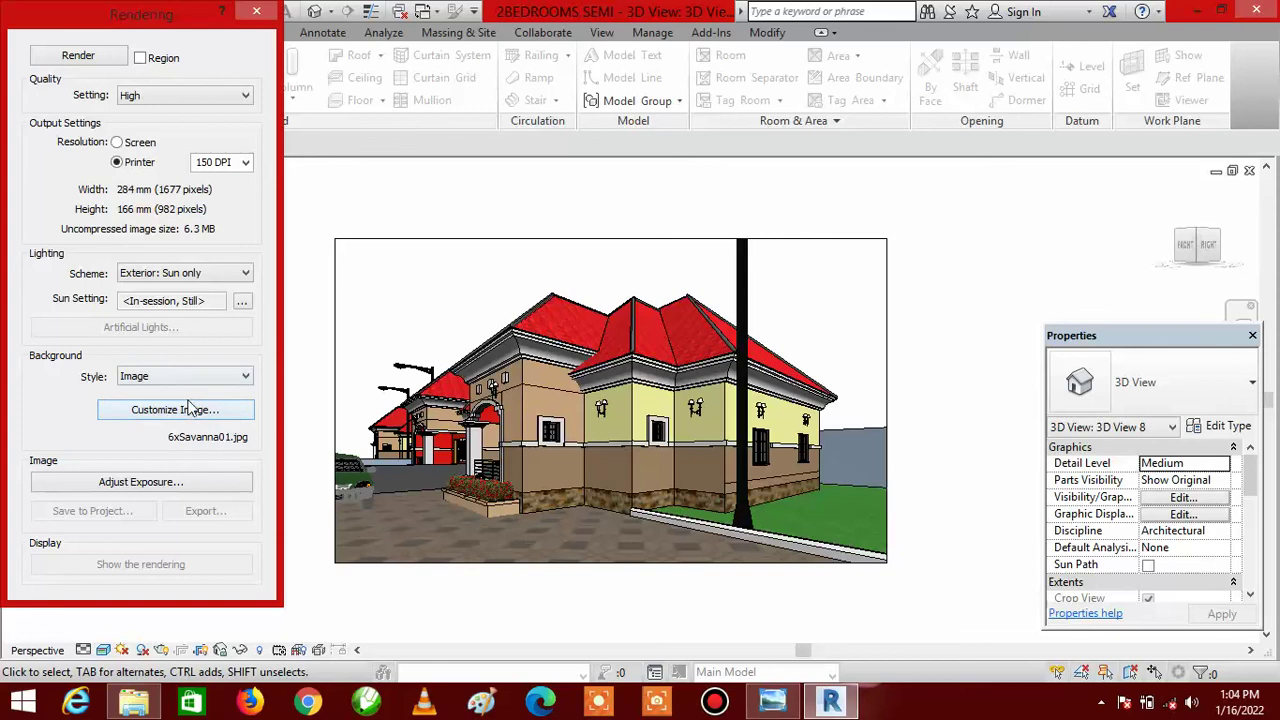
left_click(75, 55)
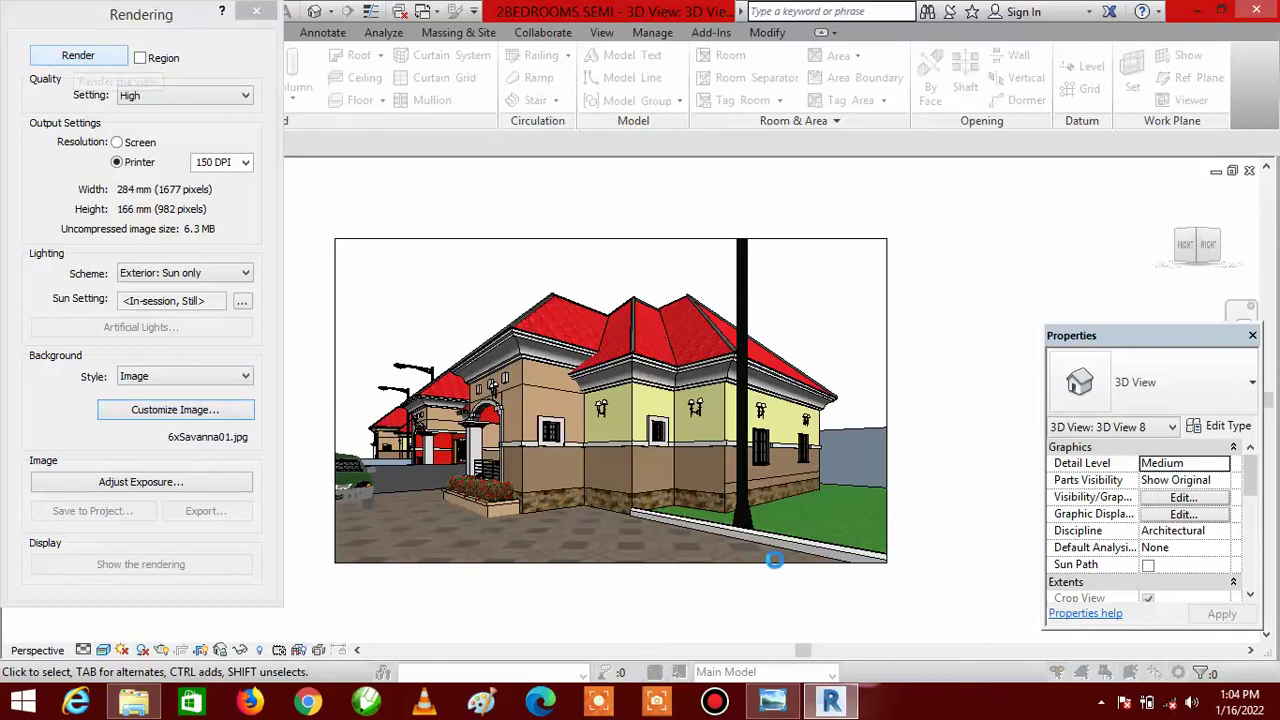